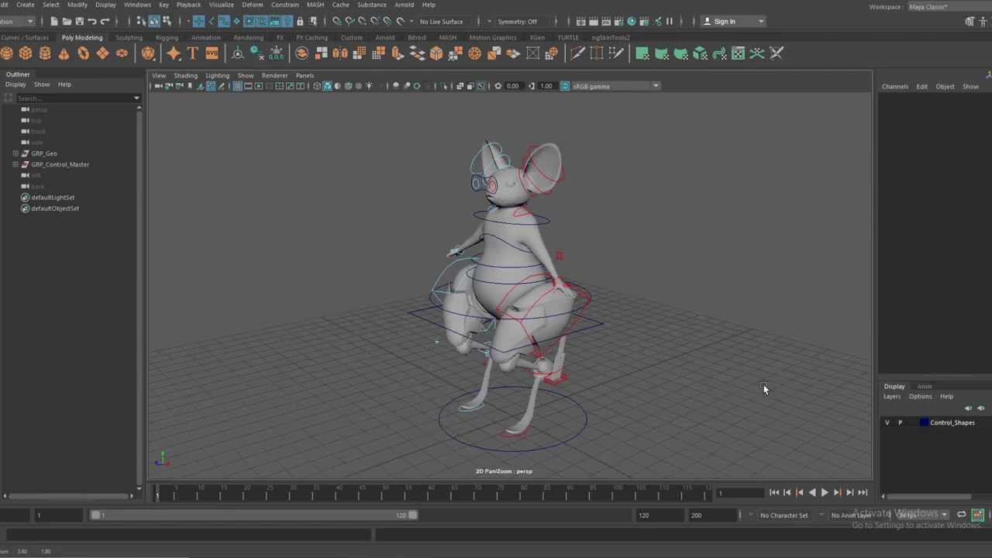
Step: Test the master control by moving the whole character sideways along X, and undo the move
left_click_drag(764, 385, 391, 373, "alt")
left_click_drag(679, 360, 704, 357, "alt")
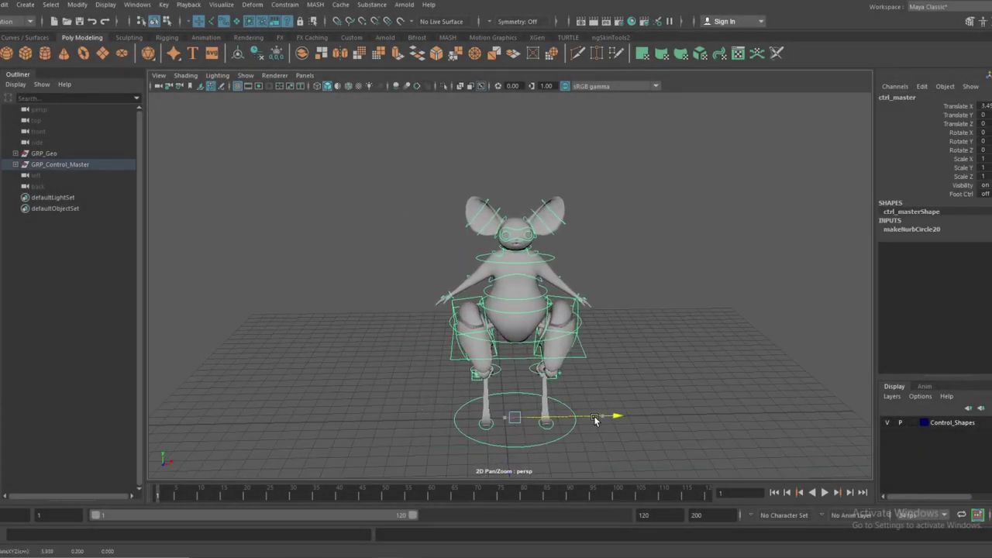
key("ctrl+z")
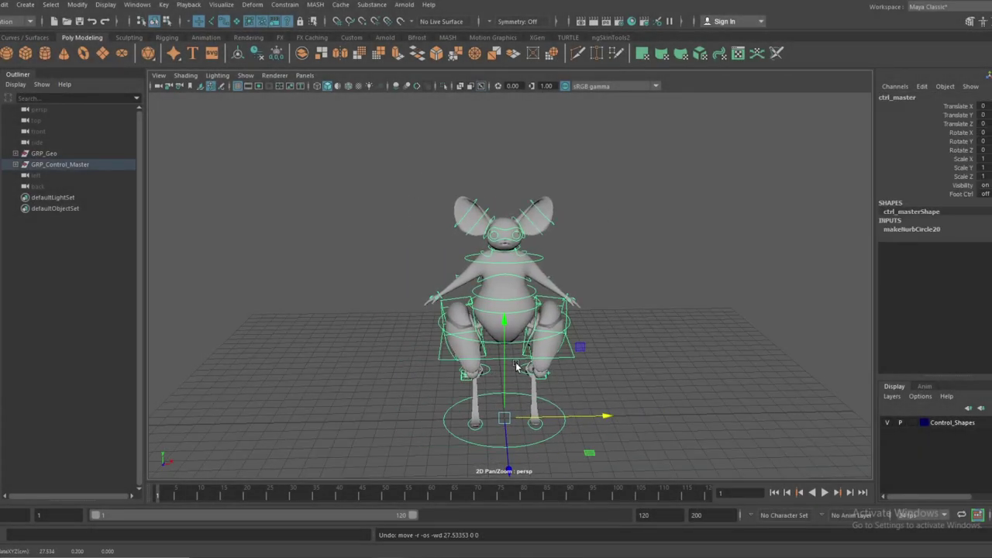
Step: Test the full-body control by moving it vertically along Y
left_click(516, 359)
left_click_drag(504, 303, 510, 302)
left_click_drag(597, 379, 597, 375, "alt")
scroll(600, 392, "up", 3)
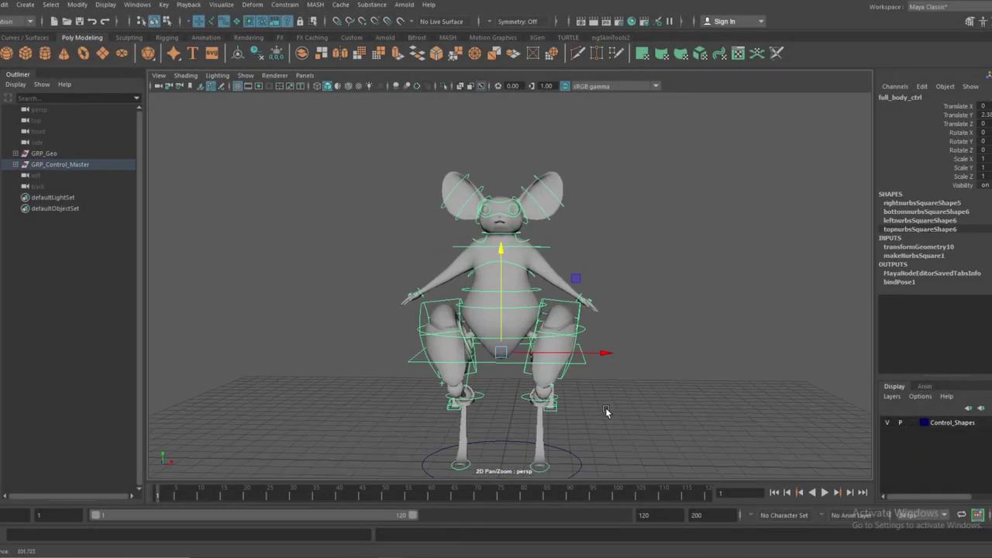
left_click_drag(499, 291, 501, 264)
Step: Test the hip root control by moving it vertically, and undo the moves
left_click_drag(615, 350, 527, 337, "alt")
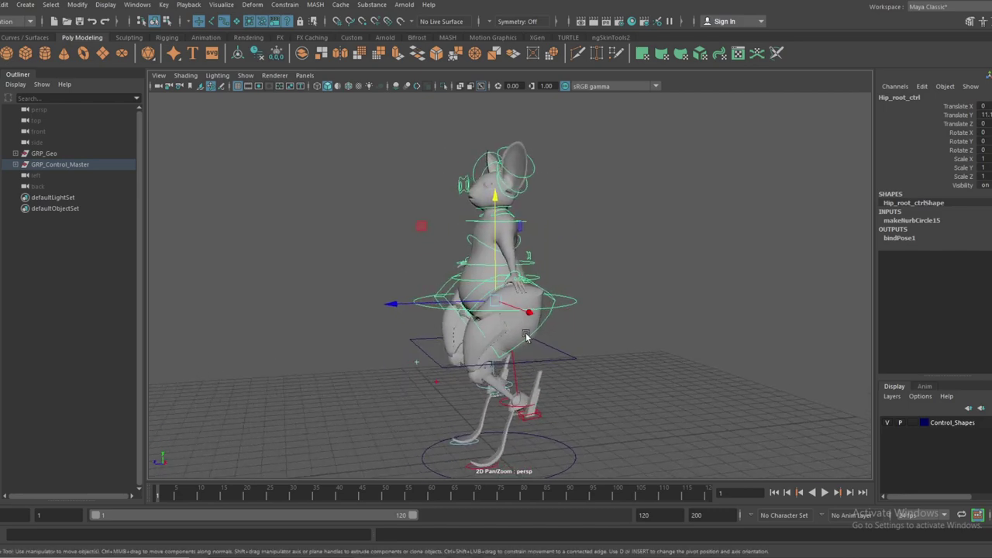
left_click_drag(504, 267, 525, 225)
key("ctrl+z")
key("ctrl+z")
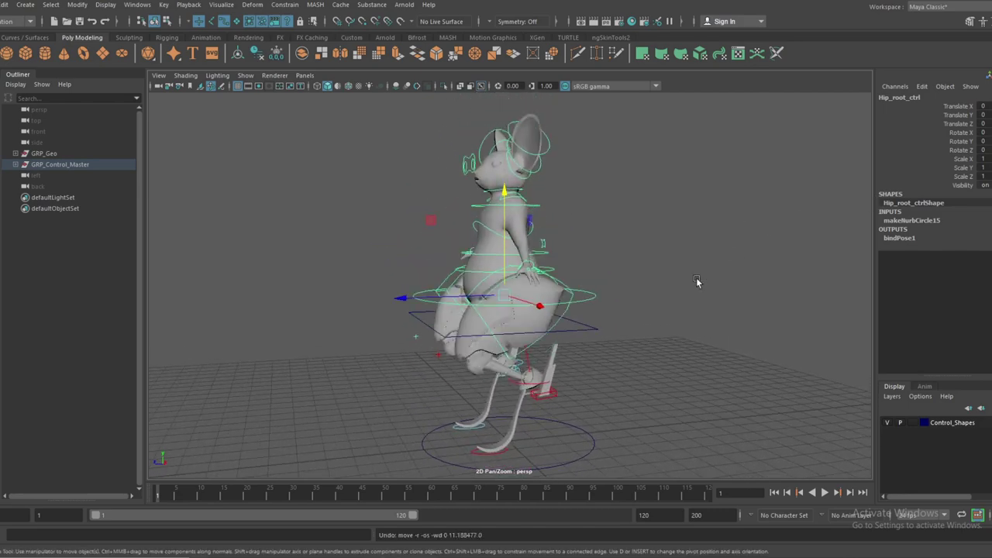
Step: Test the right leg by moving its foot control outward along X and shifting its knee control
left_click_drag(585, 330, 669, 333, "alt")
middle_click_drag(669, 332, 647, 311, "alt")
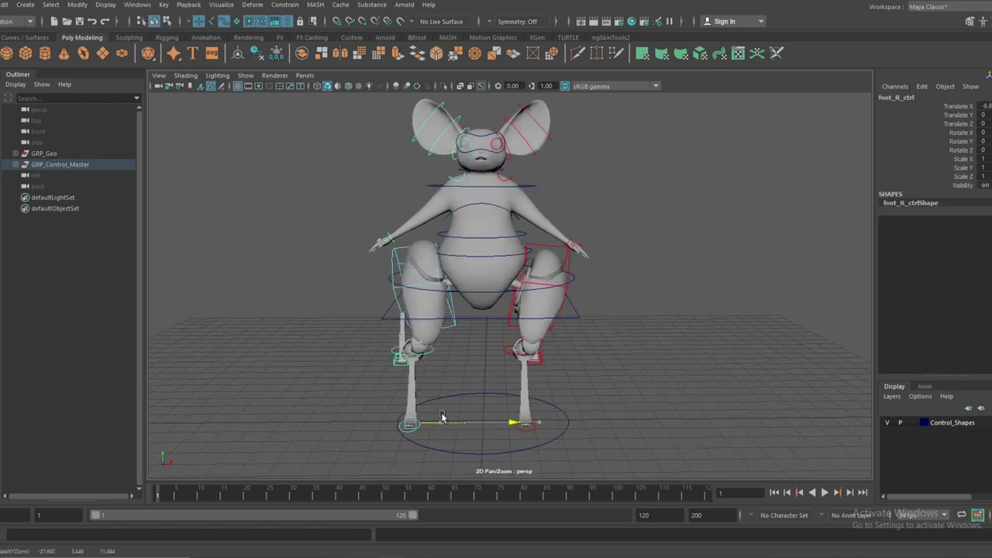
right_click_drag(458, 394, 581, 370, "alt")
left_click_drag(581, 370, 541, 368, "alt")
left_click_drag(509, 433, 448, 425)
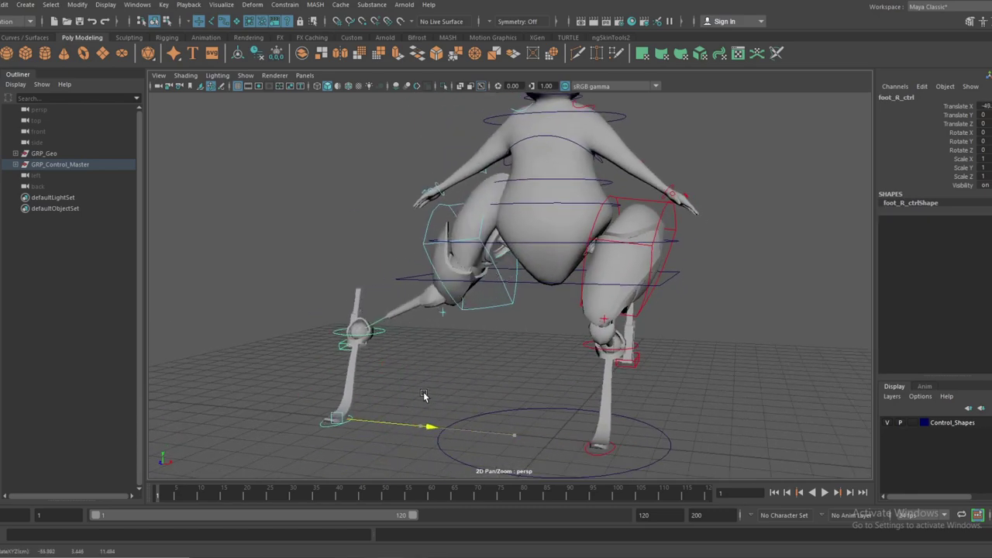
left_click_drag(442, 310, 480, 308)
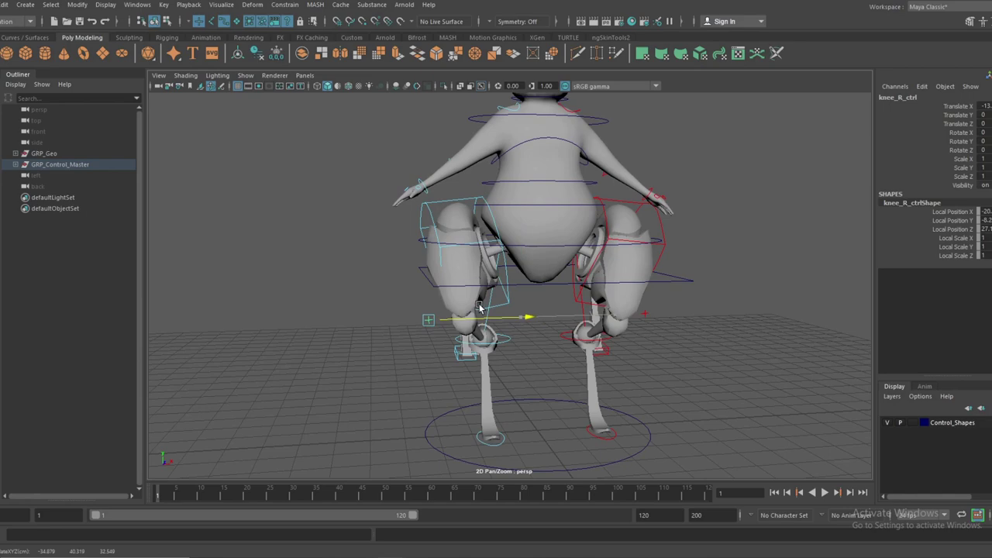
left_click_drag(528, 433, 443, 436)
Step: Try moving the right thigh control, and undo the test moves on the right leg
left_click(505, 303)
left_click_drag(500, 199, 498, 194)
right_click_drag(500, 202, 555, 311, "alt")
middle_click_drag(554, 312, 622, 394, "alt")
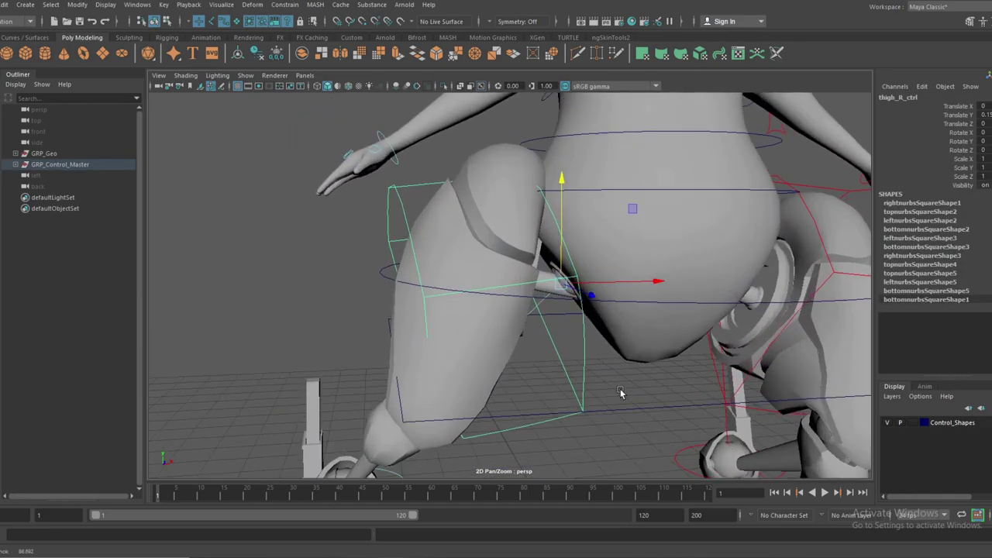
left_click_drag(591, 294, 582, 269)
key("ctrl+z")
right_click_drag(626, 372, 527, 386, "alt")
key("ctrl+z")
key("ctrl+z")
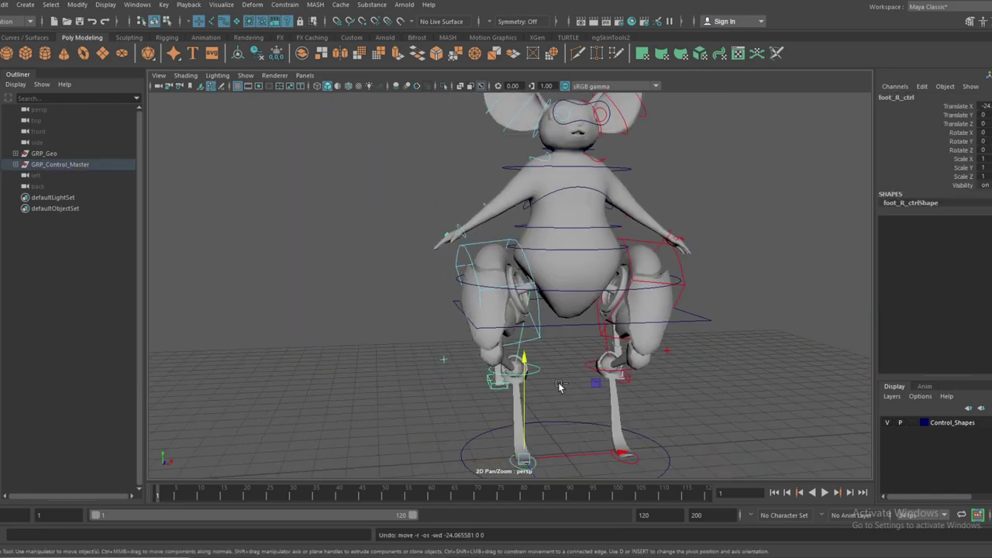
key("ctrl+z")
Step: Raise the hip root control to test how the legs extend beneath the body
left_click_drag(561, 385, 604, 394, "alt")
middle_click_drag(632, 384, 679, 241, "alt")
left_click_drag(679, 237, 599, 245, "alt")
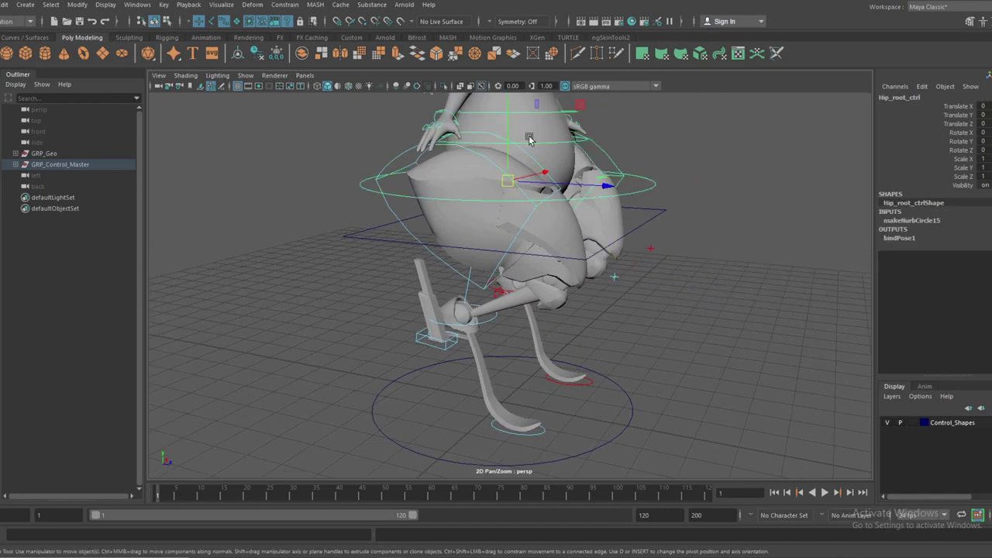
left_click_drag(508, 133, 516, 107)
left_click_drag(537, 357, 611, 327, "alt")
Step: Try moving the right foot control, and undo the foot and hip test moves
left_click(541, 428)
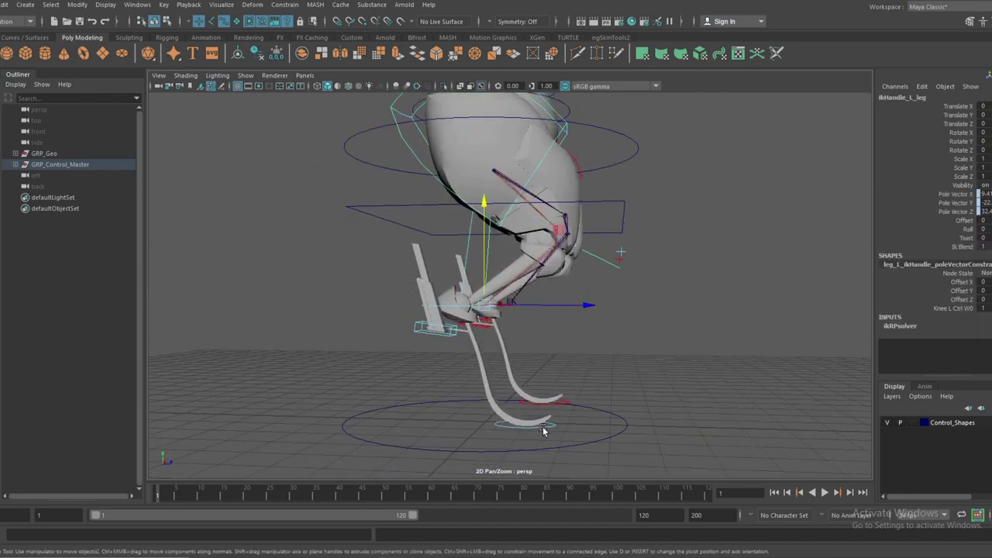
left_click_drag(542, 428, 535, 443, "alt")
left_click(535, 420)
left_click_drag(569, 414, 486, 331)
key("ctrl+z")
key("ctrl+z")
key("ctrl+z")
key("ctrl+z")
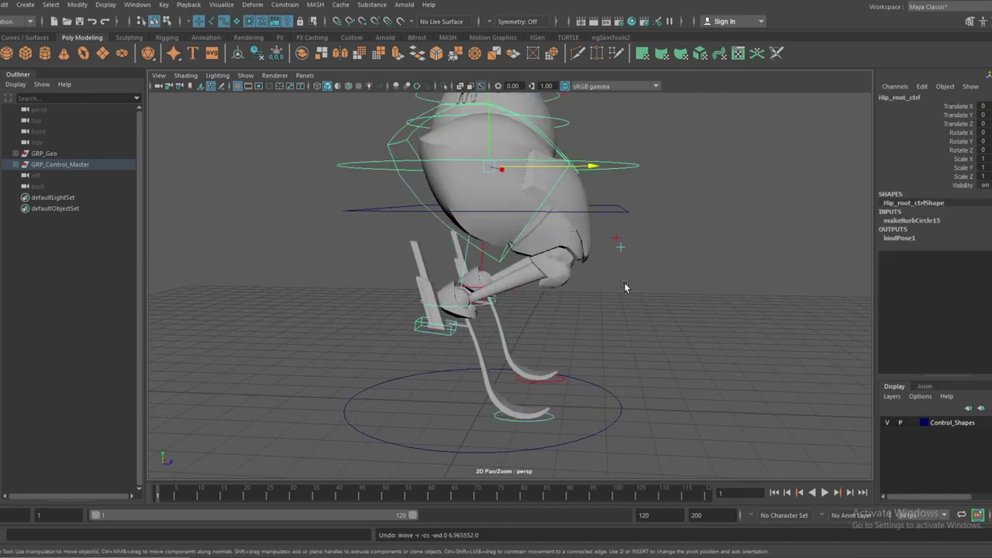
Step: Move the right foot control forward and raise the hip root control to test the leg's reach
left_click(546, 419)
left_click_drag(572, 415, 611, 404)
left_click(533, 161)
left_click_drag(491, 130, 490, 103)
Step: Test the right foot geometry control, foot_geo_move_R_ctrl, by sliding the piece behind the ankle
left_click(476, 328)
left_click_drag(449, 237, 455, 260)
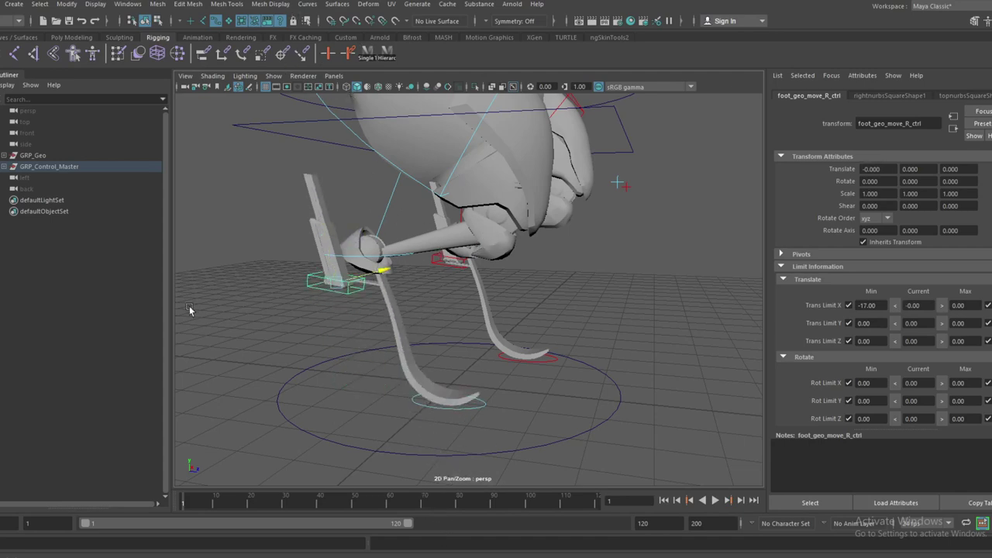
left_click_drag(410, 302, 377, 277, "alt")
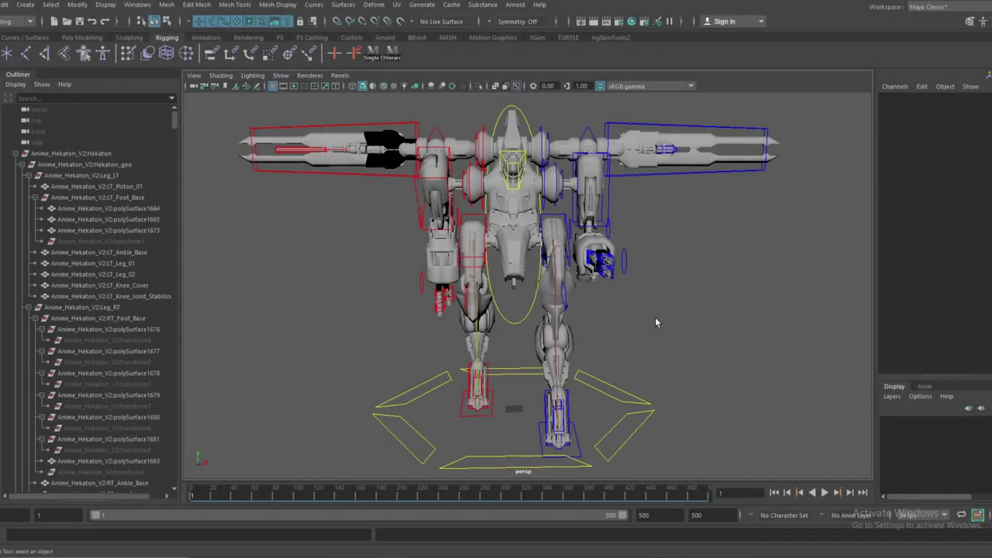
Step: Select the Hekaton mech's left foot control and move it along Z to test the leg
left_click_drag(655, 318, 545, 325, "alt")
right_click_drag(545, 325, 664, 394, "alt")
middle_click_drag(664, 394, 643, 306, "alt")
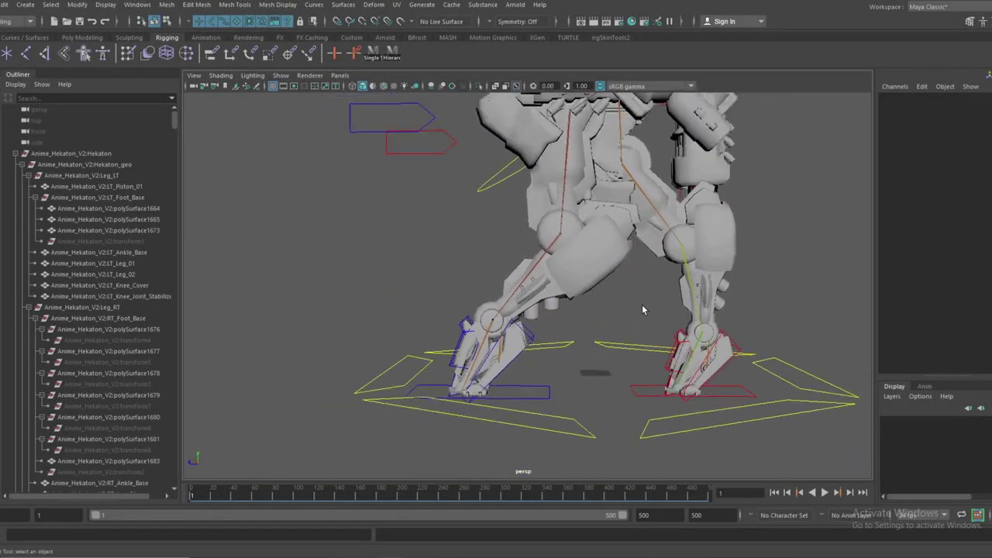
left_click(550, 394)
left_click_drag(553, 372, 600, 383, "alt")
key("w")
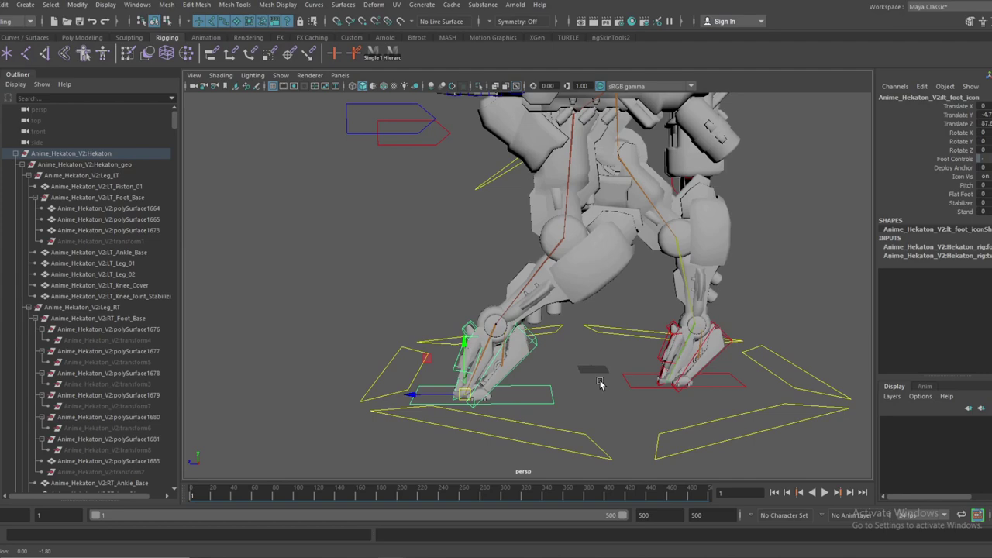
left_click_drag(442, 396, 417, 396)
Step: Try further moves of the mech's leg controls, and undo all the test moves
left_click_drag(562, 407, 611, 385, "alt")
left_click_drag(595, 411, 746, 381)
left_click_drag(747, 380, 771, 387, "alt")
left_click(562, 165)
left_click_drag(580, 168, 593, 170)
key("ctrl+z")
key("ctrl+z")
key("ctrl+z")
key("ctrl+z")
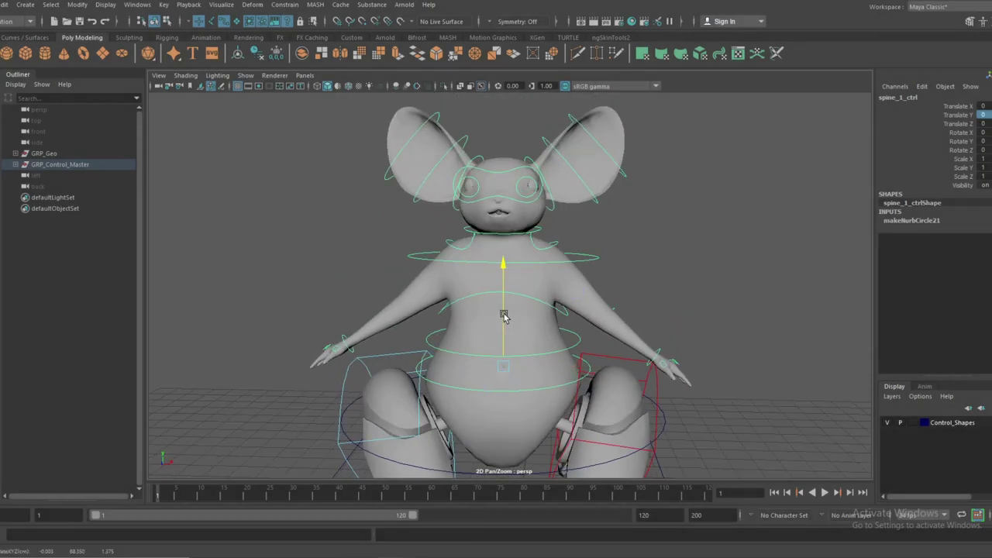
Step: Raise the mouse character's upper spine controls to test torso stretching, and undo the last move
middle_click_drag(575, 317, 583, 262, "alt")
left_click(580, 280)
left_click_drag(511, 242, 514, 220)
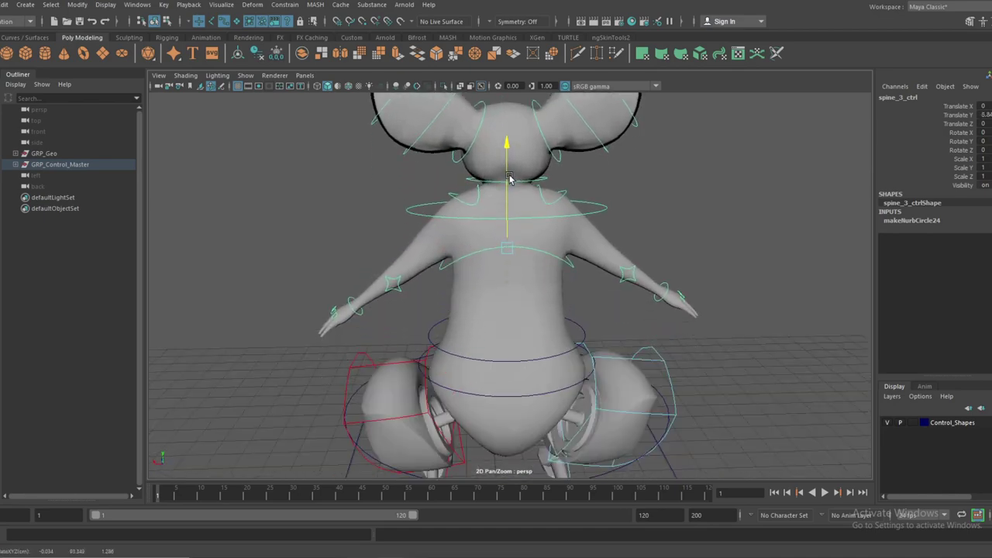
left_click_drag(509, 179, 509, 172)
key("ctrl+z")
Step: Test the shoulder twist control by moving it, and undo the last move
left_click_drag(325, 217, 620, 252, "alt")
left_click(618, 243)
left_click_drag(513, 184, 505, 178)
middle_click_drag(506, 177, 508, 221, "alt")
left_click_drag(508, 221, 509, 212)
key("ctrl+z")
left_click_drag(577, 251, 602, 284, "alt")
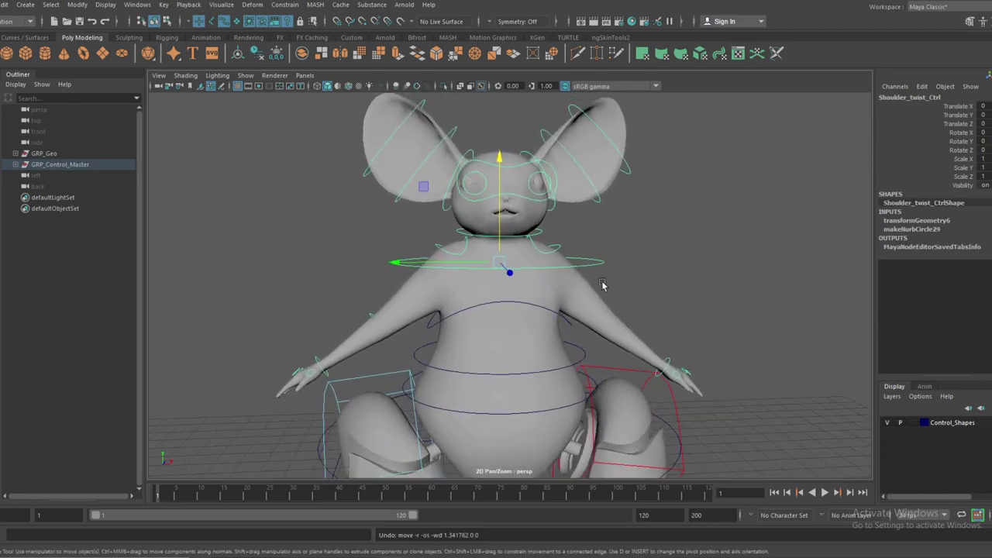
Step: Rotate the shoulder twist control around X to test twisting the upper body, and undo the rotation
left_click(585, 353)
key("e")
left_click_drag(585, 334, 551, 343, "alt")
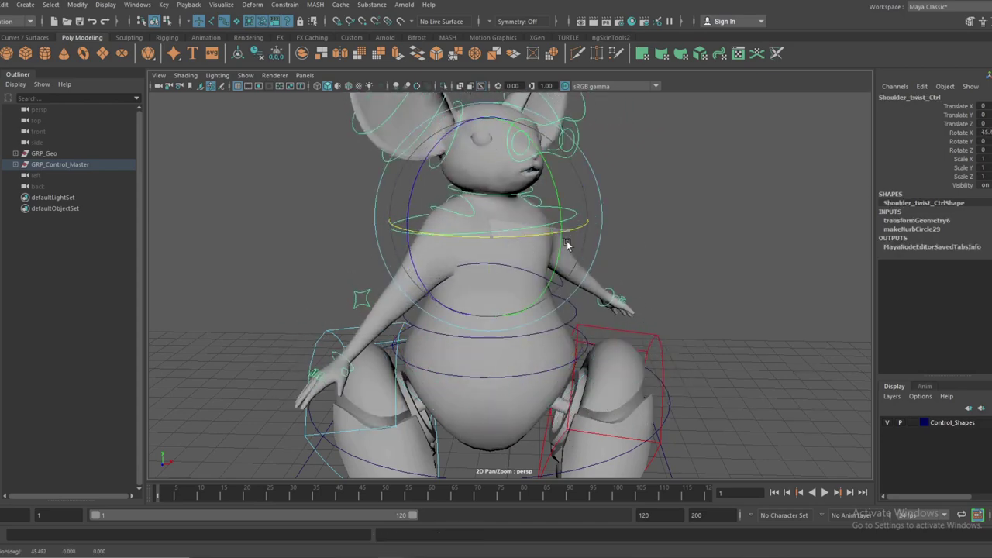
left_click_drag(557, 262, 776, 288, "alt")
key("ctrl+z")
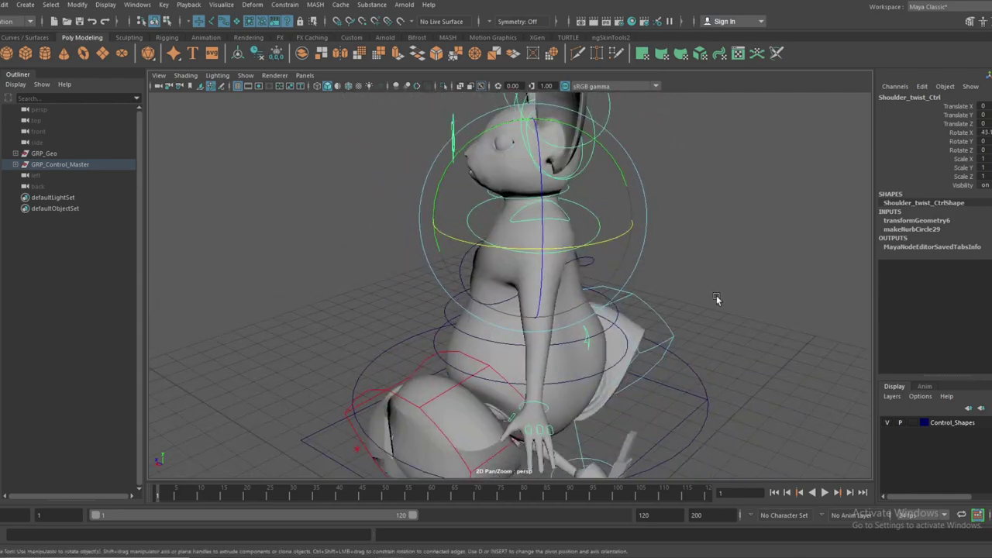
Step: Select two upper spine controls together, try moving them, and undo the moves
left_click_drag(566, 283, 620, 287, "alt")
left_click(579, 290)
left_click(547, 250)
key("w")
left_click_drag(547, 250, 641, 283, "alt")
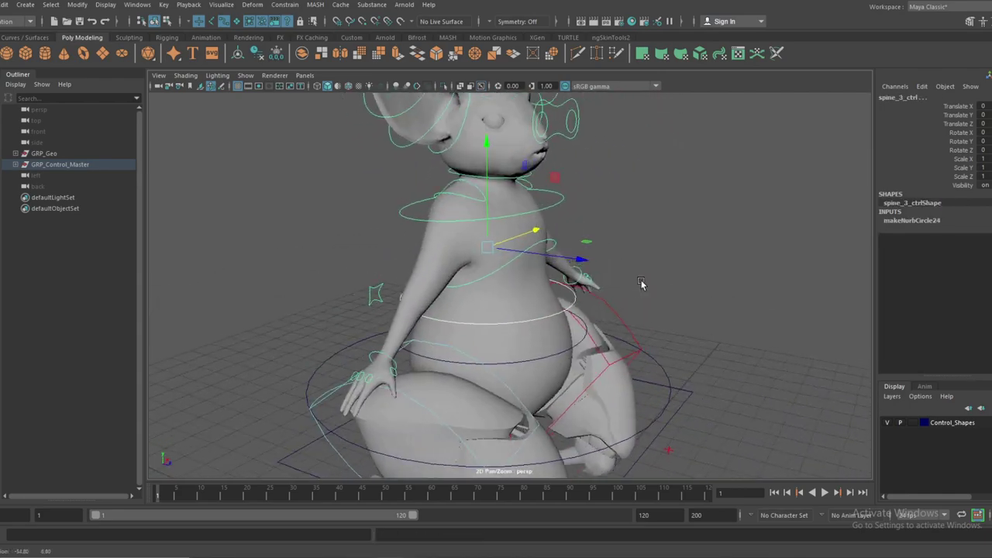
left_click_drag(569, 216, 627, 281)
key("ctrl+z")
left_click_drag(570, 179, 631, 247)
key("ctrl+z")
Step: Rotate the selected spine controls around Z to test bending the torso to both sides, undoing each rotation
left_click_drag(564, 169, 594, 189)
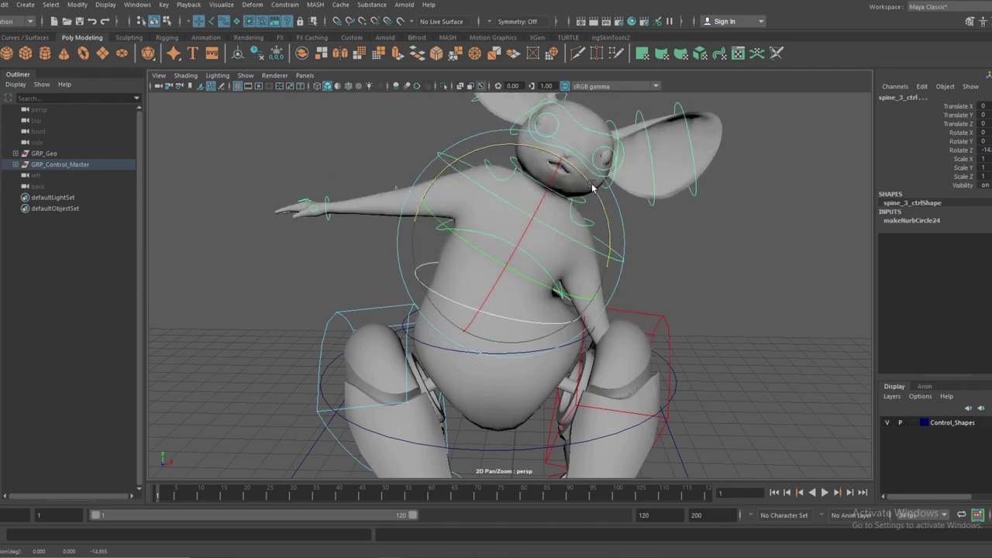
key("ctrl+z")
left_click_drag(457, 157, 465, 217)
key("ctrl+z")
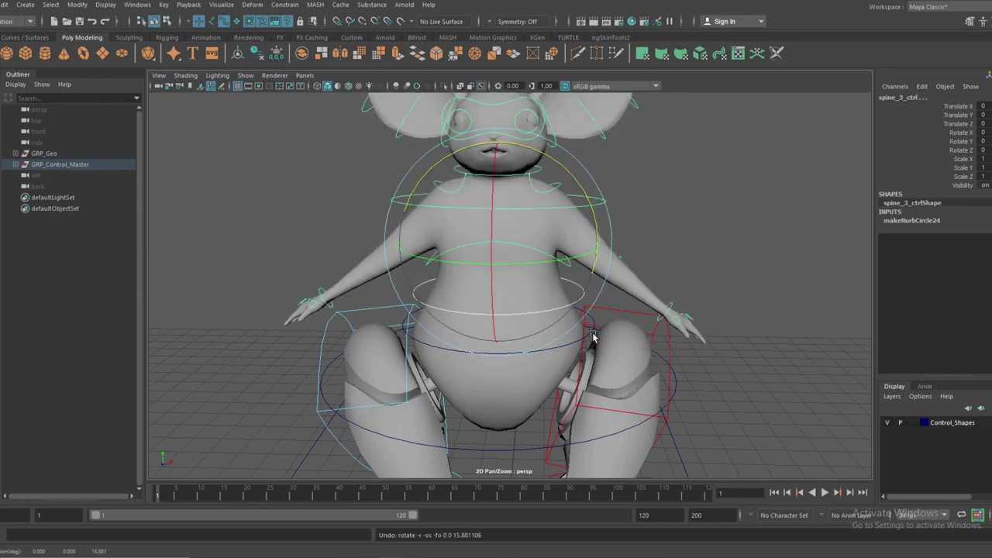
Step: Rotate the left clavicle control about 36 degrees around Z to test lifting the shoulder
left_click(659, 233)
left_click(556, 186)
right_click_drag(556, 186, 534, 254, "alt")
left_click_drag(534, 254, 516, 245, "alt")
left_click_drag(545, 209, 508, 149)
Step: Move the left elbow control upward to test how the arm bends
left_click(620, 198)
left_click_drag(620, 198, 465, 272, "alt")
left_click(557, 356)
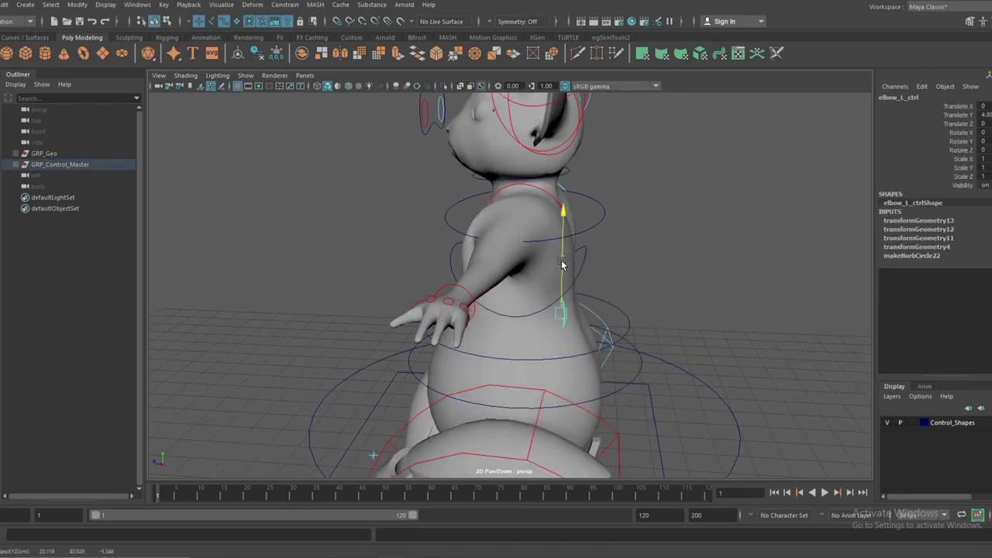
left_click_drag(562, 263, 563, 221)
left_click_drag(534, 265, 674, 281, "alt")
left_click_drag(582, 206, 583, 186)
Step: Undo the test moves of the left elbow control and the left clavicle rotation
key("ctrl+z")
key("ctrl+z")
key("ctrl+z")
key("ctrl+z")
key("ctrl+z")
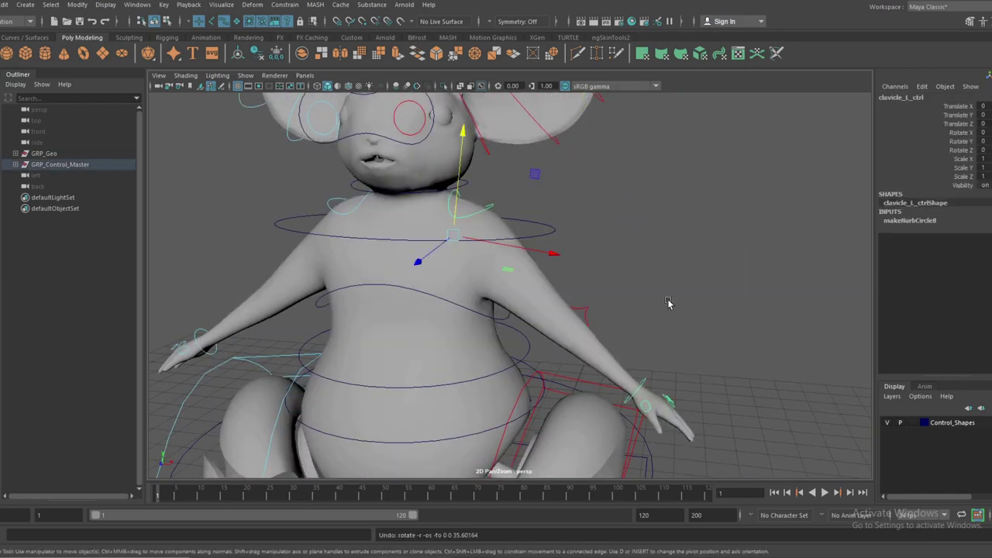
Step: Rotate the left clavicle control again to test the shoulder before selecting a control further down the arm
left_click_drag(669, 303, 709, 305, "alt")
key("e")
left_click_drag(556, 203, 533, 164)
left_click(574, 311)
key("w")
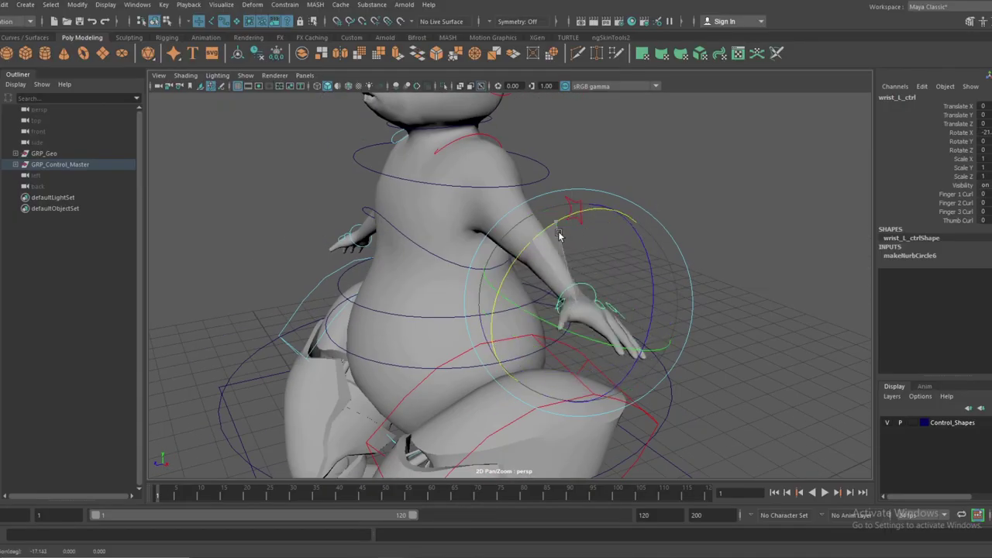
Step: Rotate the left wrist control around Z to test bending the hand, and undo the hand rotations
left_click_drag(490, 379, 510, 272, "alt")
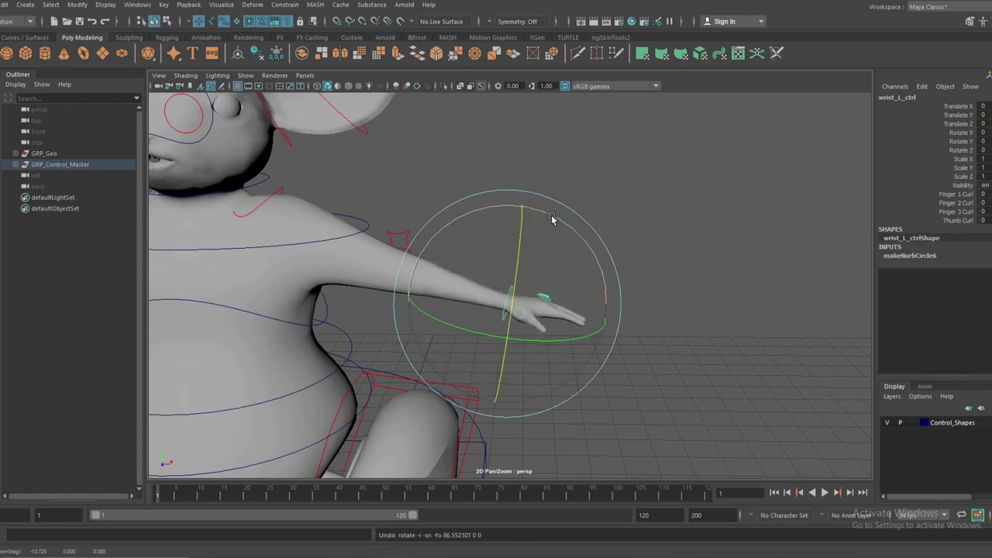
left_click_drag(505, 221, 598, 306)
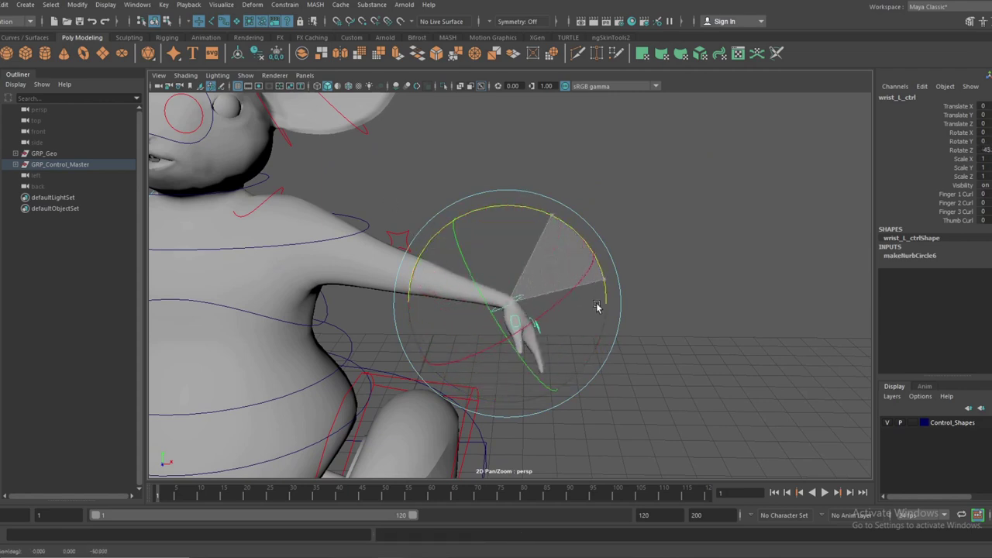
key("ctrl+z")
left_click_drag(645, 349, 574, 376, "alt")
key("ctrl+z")
key("ctrl+z")
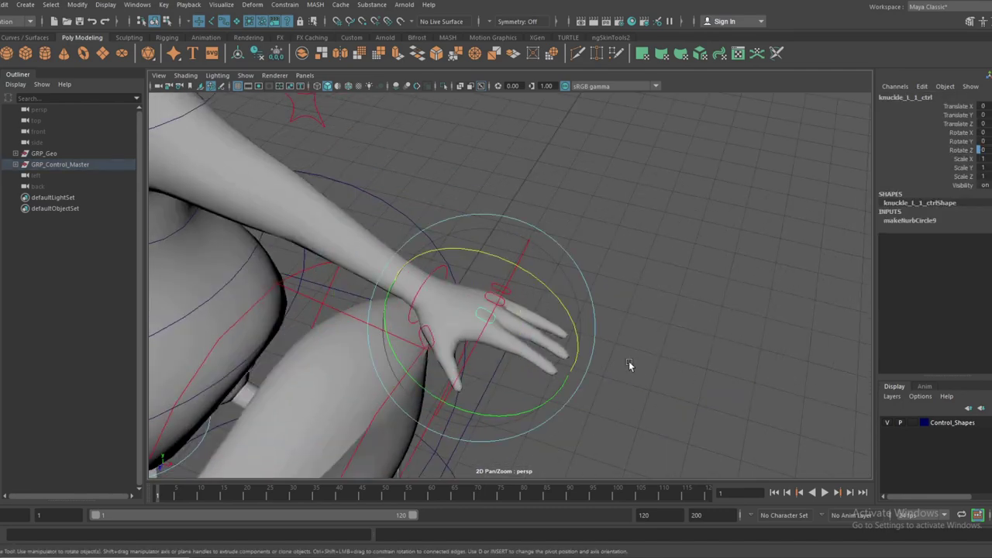
Step: Select the left wrist control and make its Finger 1 Curl attribute active
right_click_drag(628, 362, 675, 345, "alt")
left_click_drag(675, 345, 676, 329, "alt")
left_click(667, 325)
left_click(419, 224)
left_click_drag(450, 263, 474, 277, "alt")
left_click(958, 194)
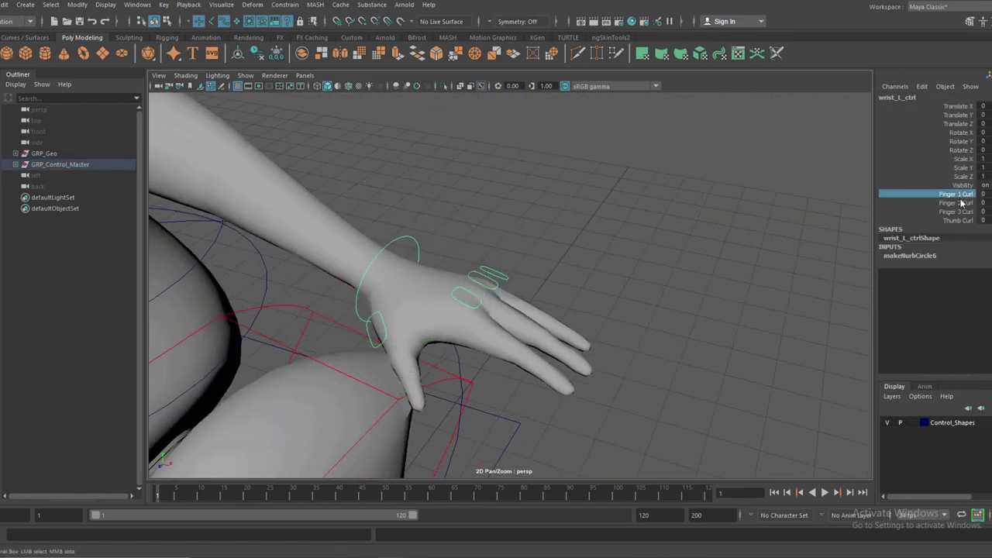
left_click_drag(615, 241, 673, 296, "alt")
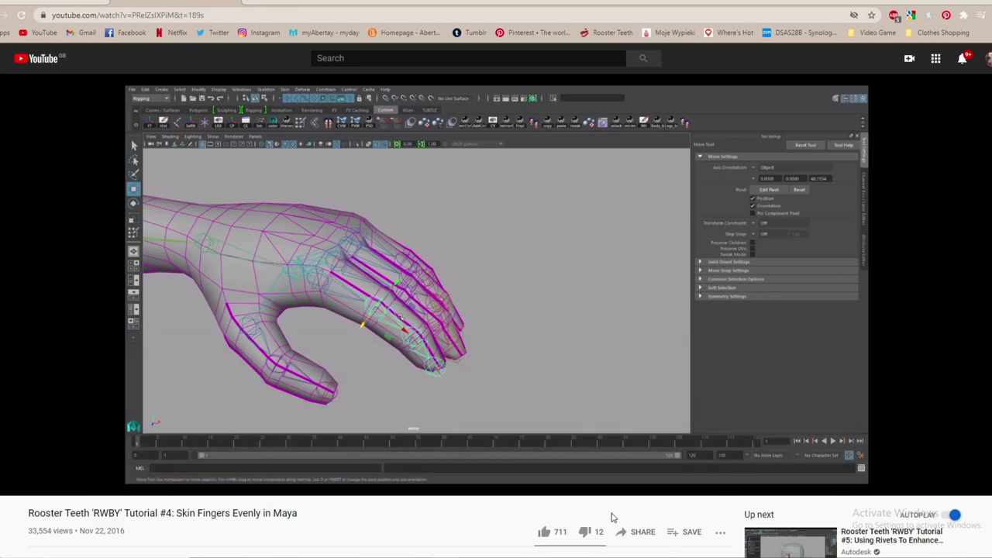
Step: Switch to YouTube in the browser and skip ahead in the Skin Fingers Evenly in Maya tutorial
mouse_move(292, 497)
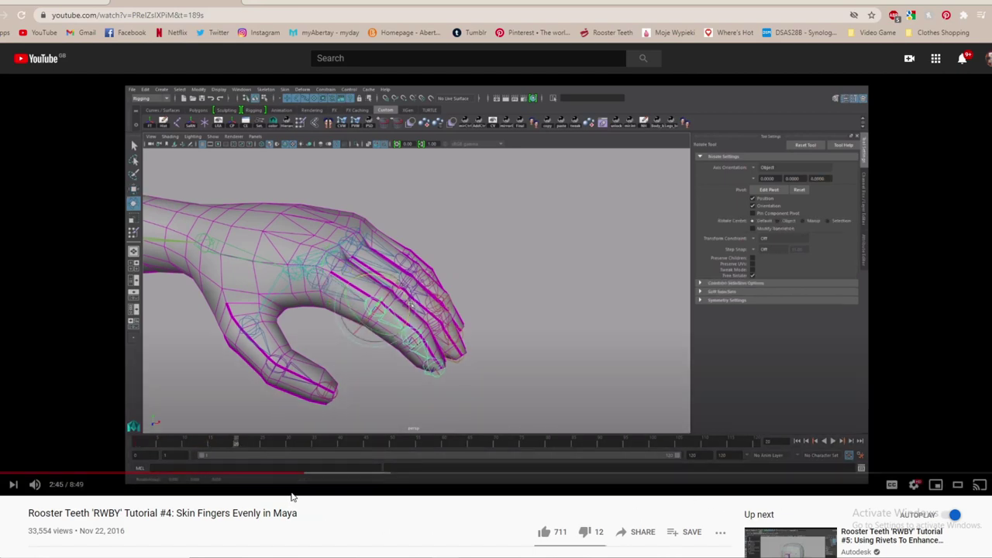
left_click(350, 475)
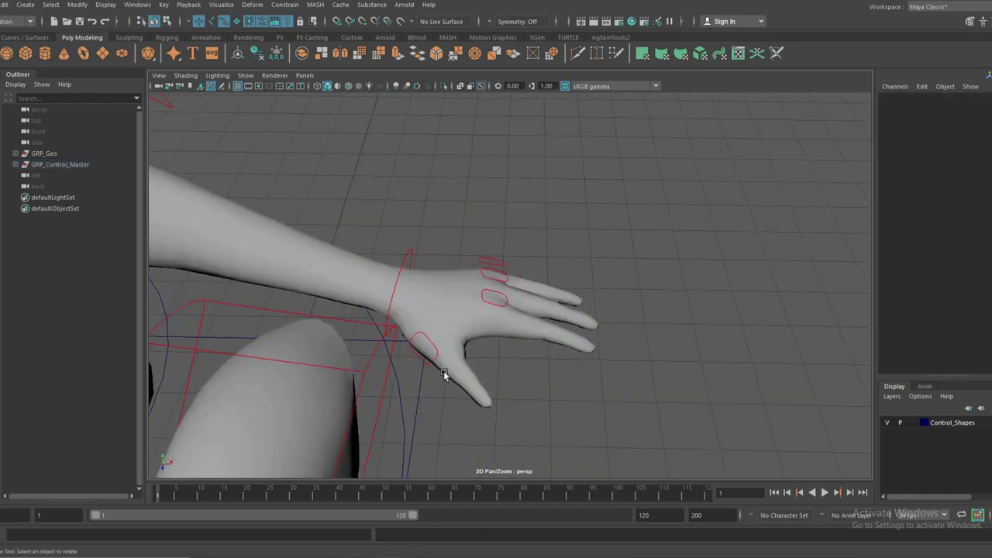
Step: Rotate the left thumb knuckle control around Y to test bending the thumb
left_click_drag(433, 369, 420, 343)
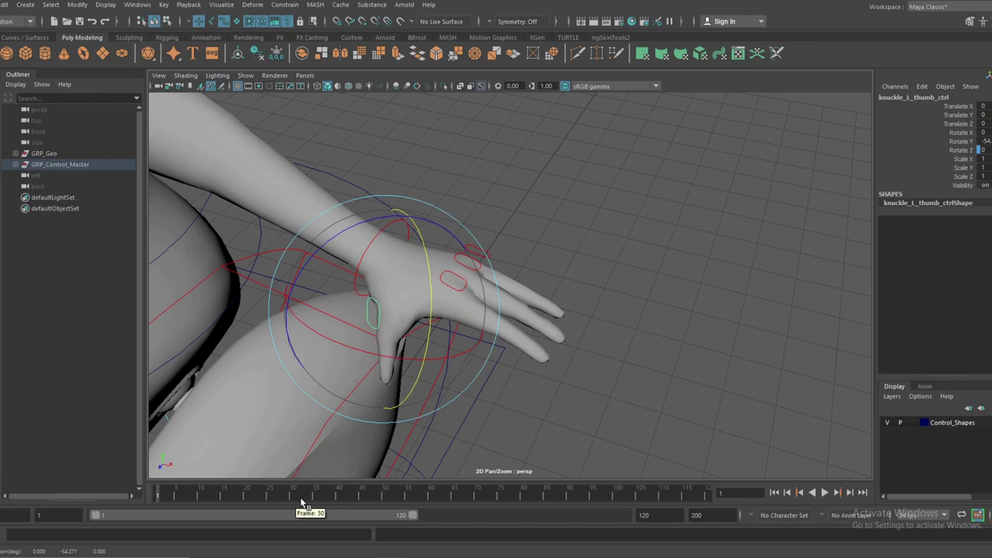
left_click_drag(451, 335, 399, 329, "alt")
Step: Rotate the left wrist control freely and around Z to test the wrist, and undo the rotations
left_click_drag(535, 300, 521, 282)
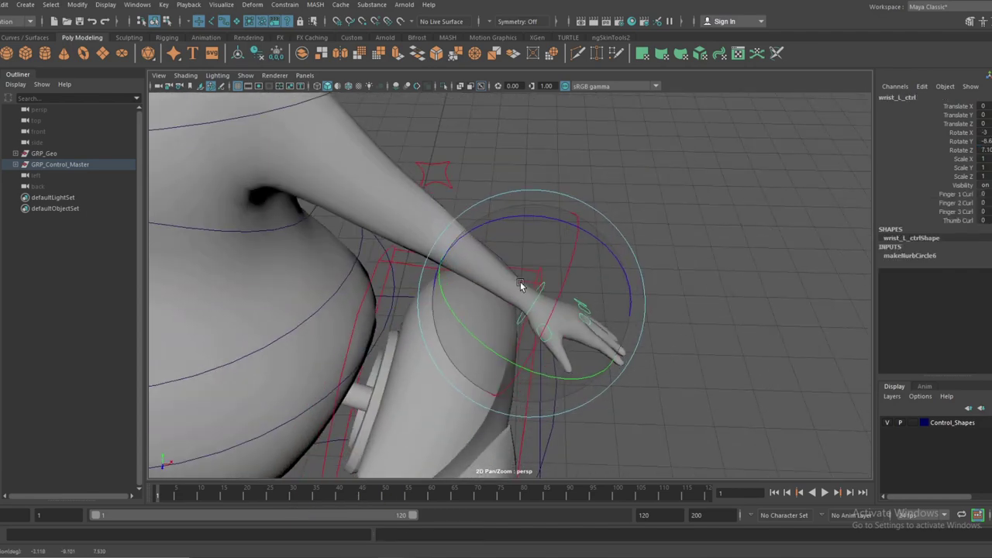
left_click_drag(643, 281, 618, 366)
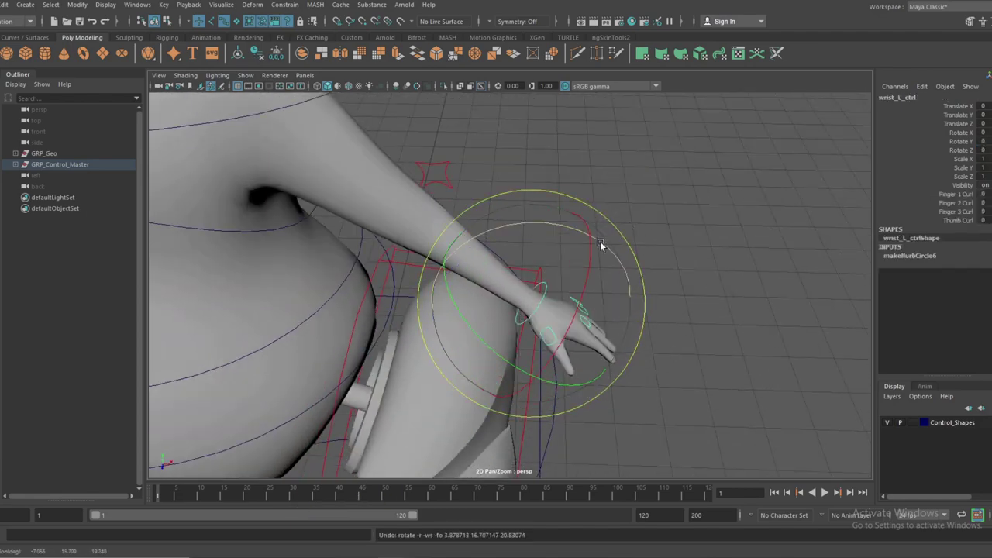
left_click_drag(601, 245, 591, 338)
key("ctrl+z")
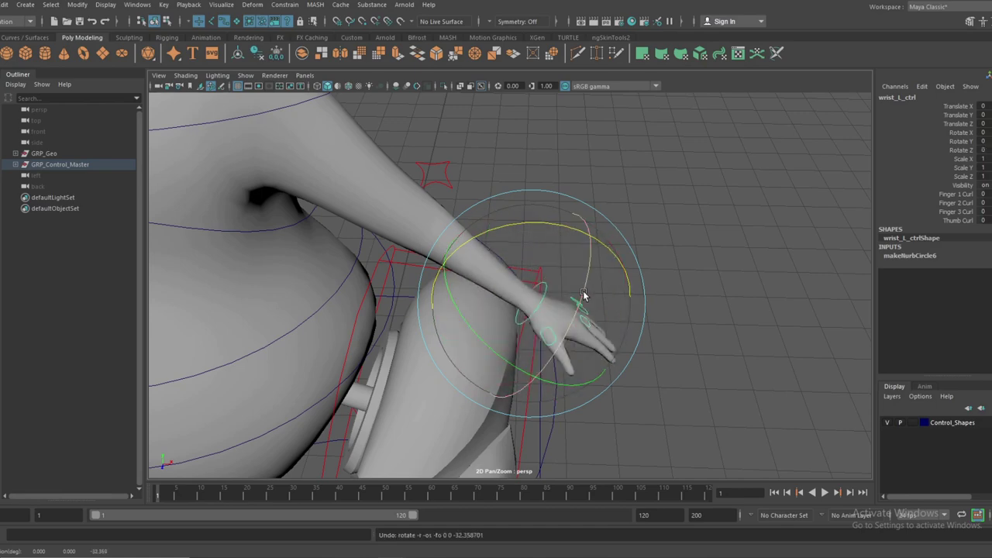
Step: Rotate the left wrist control around X and Y to check the hand deformation from several angles, and undo the rotations
left_click_drag(602, 252, 586, 318)
left_click_drag(586, 318, 585, 272, "alt")
left_click_drag(584, 272, 561, 300)
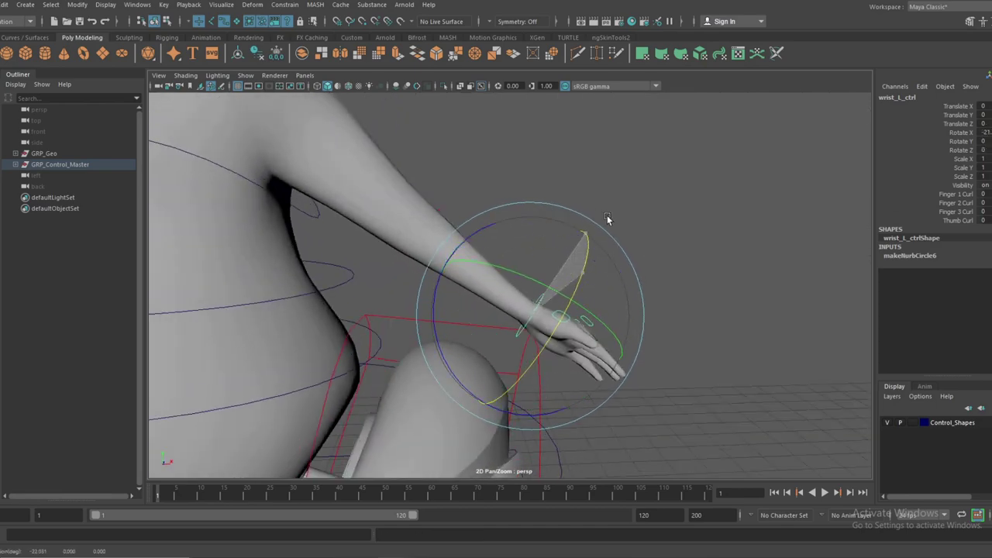
left_click_drag(477, 335, 503, 357)
left_click_drag(502, 357, 536, 385, "alt")
left_click_drag(536, 385, 520, 406)
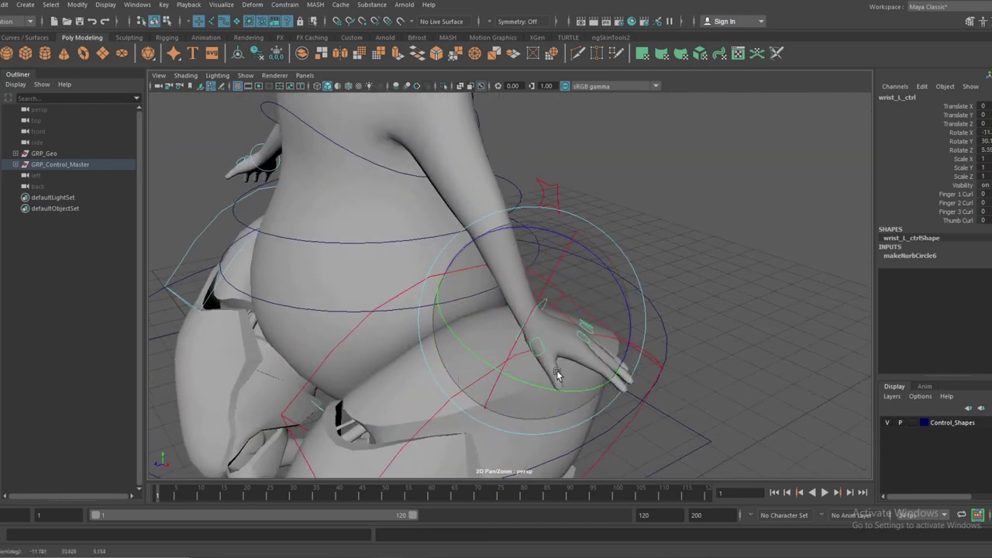
key("ctrl+z")
key("ctrl+z")
key("ctrl+z")
key("ctrl+z")
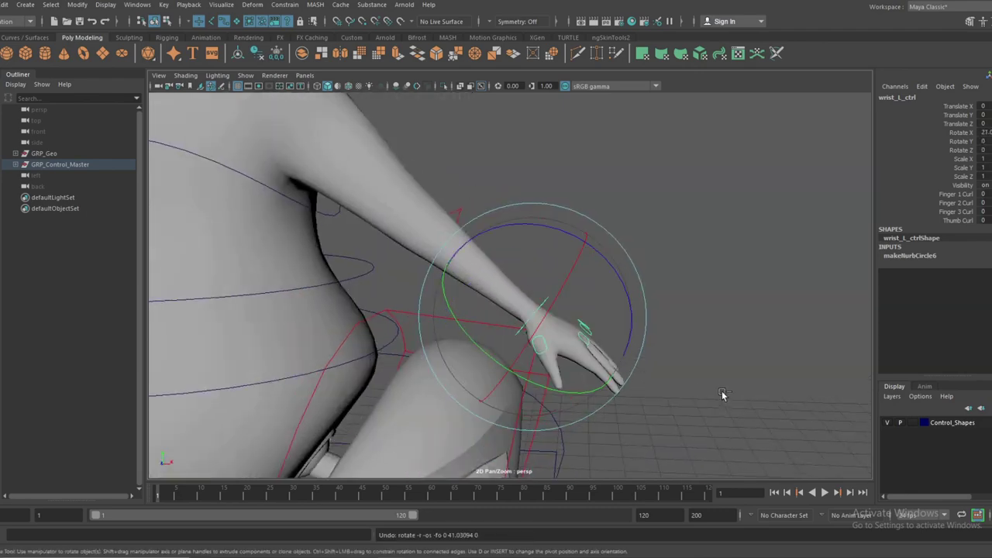
Step: Select the right wrist control and rotate it in several directions to test bending the hand
left_click(354, 277)
left_click(358, 280)
left_click_drag(361, 282, 461, 314, "alt")
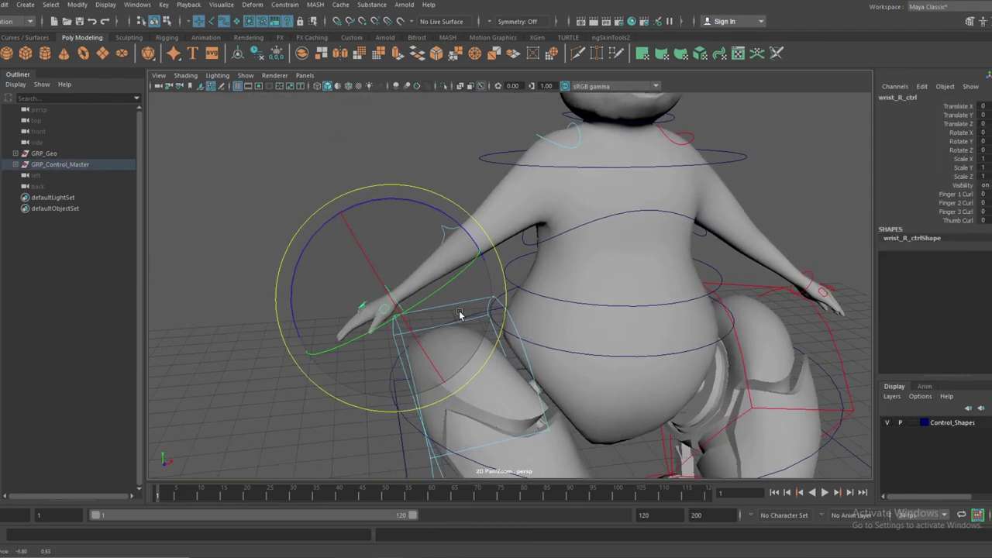
right_click_drag(461, 314, 684, 341, "alt")
left_click_drag(683, 341, 729, 360, "alt")
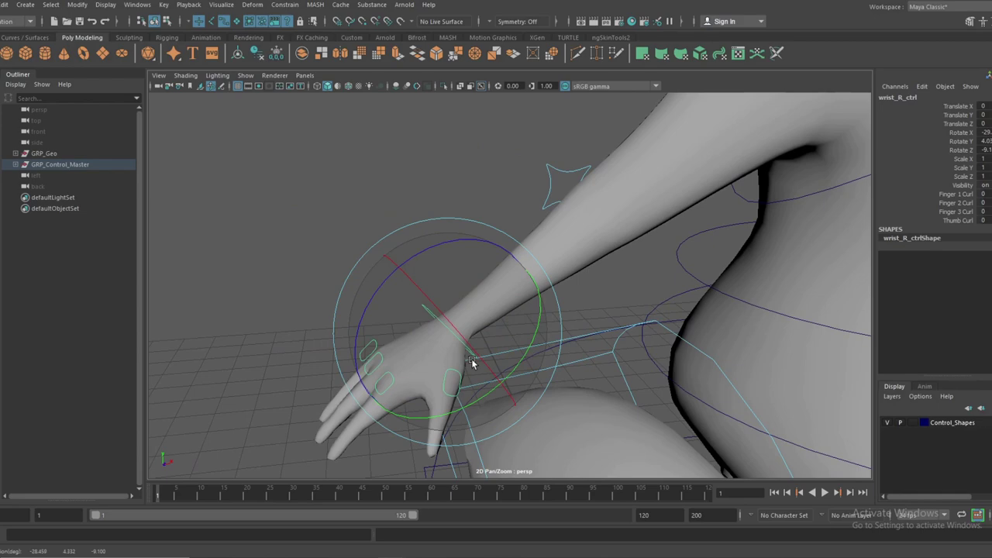
left_click_drag(439, 245, 413, 258)
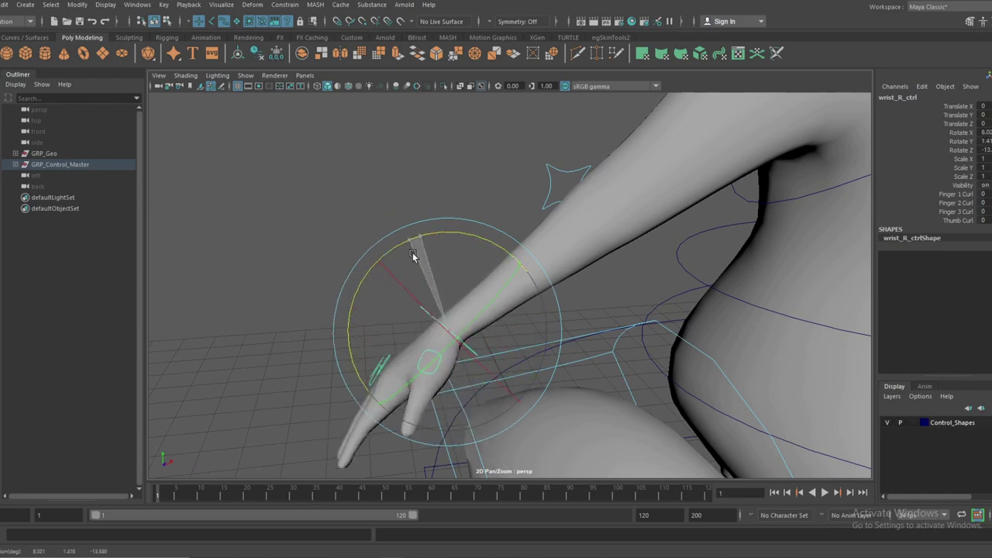
Step: Undo the test rotations of the right wrist control
key("ctrl+z")
key("ctrl+z")
key("ctrl+z")
key("ctrl+z")
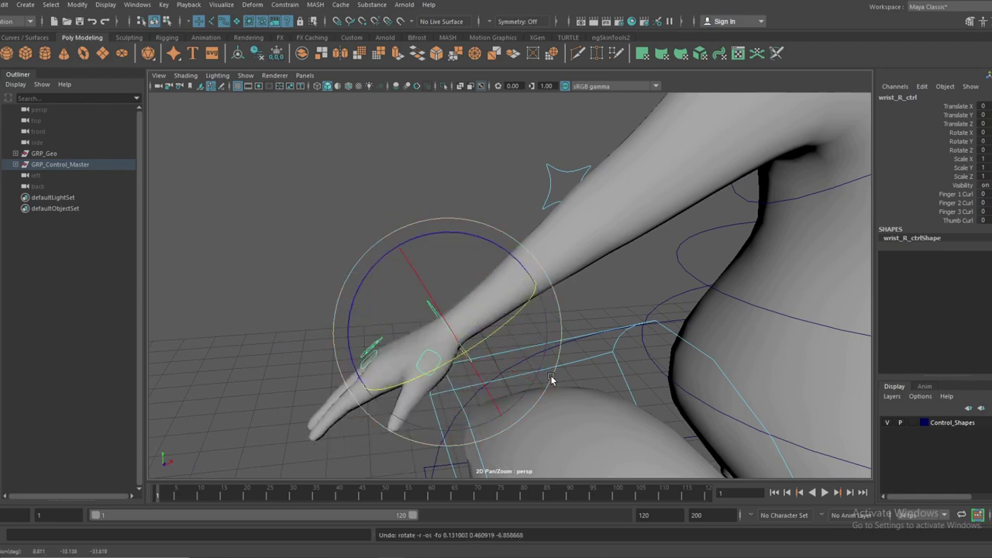
key("ctrl+z")
key("ctrl+z")
key("ctrl+z")
key("ctrl+z")
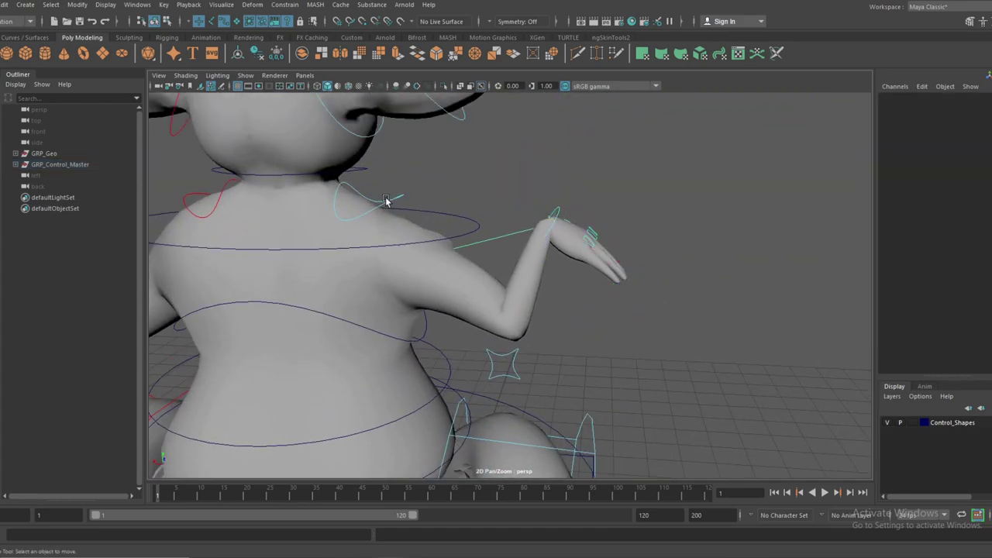
Step: Select the right clavicle control and rotate it to raise the bent right arm
left_click(386, 200)
key("e")
left_click_drag(445, 191, 408, 145)
Step: Move the right elbow control up and around the arm to test how the elbow follows it
left_click(506, 358)
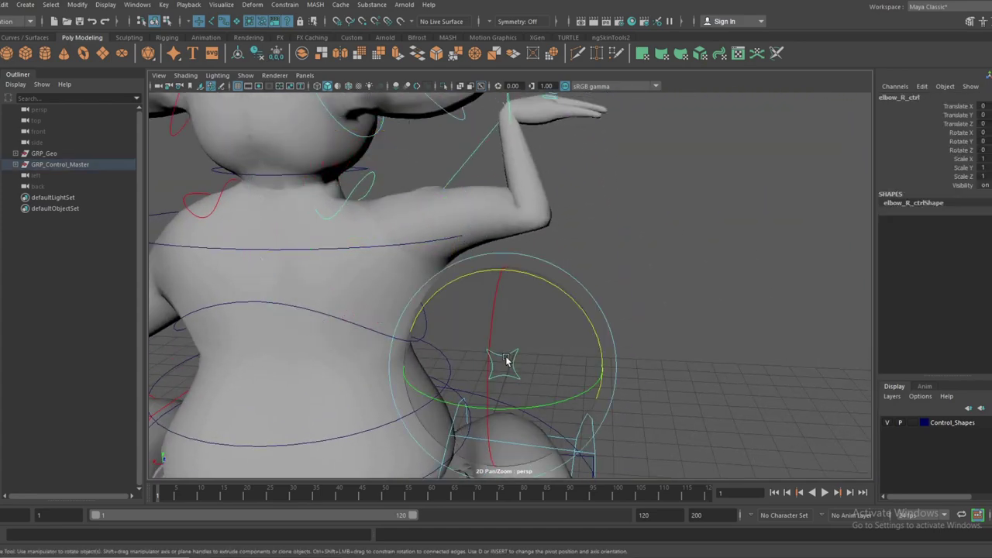
key("w")
left_click_drag(506, 359, 506, 252)
left_click_drag(515, 325, 322, 330, "alt")
left_click_drag(456, 262, 456, 139)
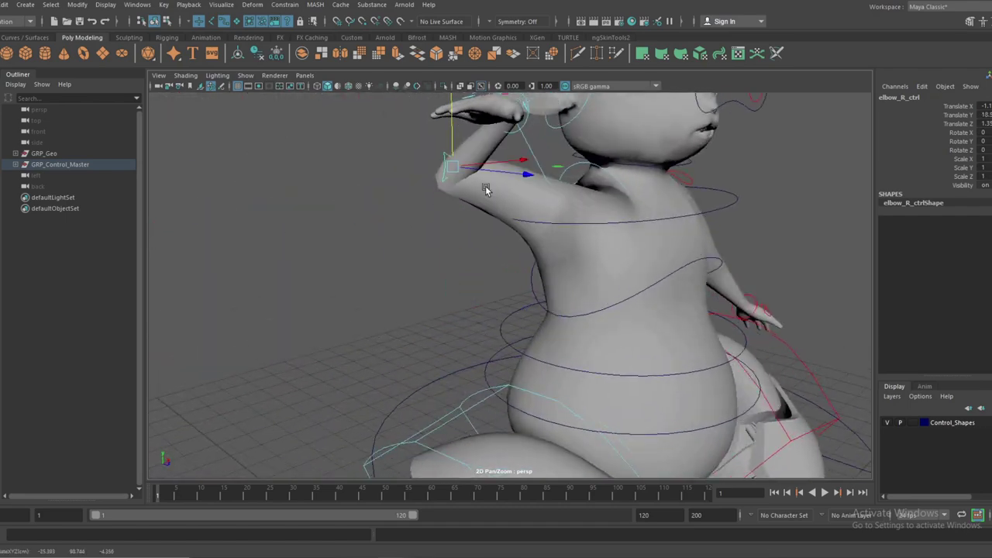
left_click_drag(506, 174, 298, 167)
left_click_drag(591, 143, 414, 149)
left_click_drag(367, 108, 378, 285)
left_click_drag(411, 252, 624, 247, "alt")
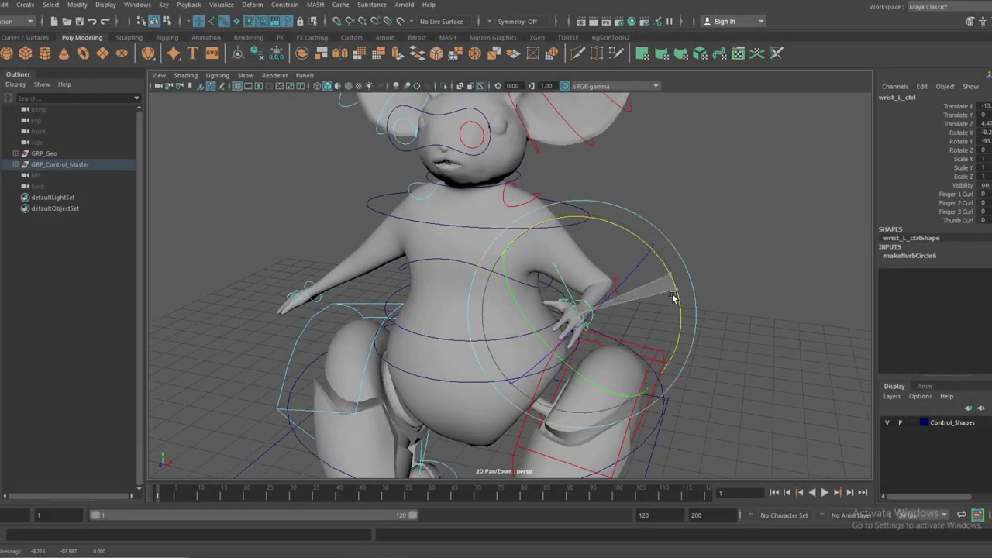
Step: Examine the posed left arm and the right arm from several angles
left_click_drag(615, 279, 612, 281)
left_click_drag(612, 281, 428, 359, "alt")
left_click(470, 333)
left_click_drag(497, 361, 625, 292, "alt")
left_click(545, 348)
left_click_drag(545, 348, 575, 318, "alt")
Step: Rotate the right clavicle control to test the shoulder, and undo the last rotations
left_click(542, 346)
key("e")
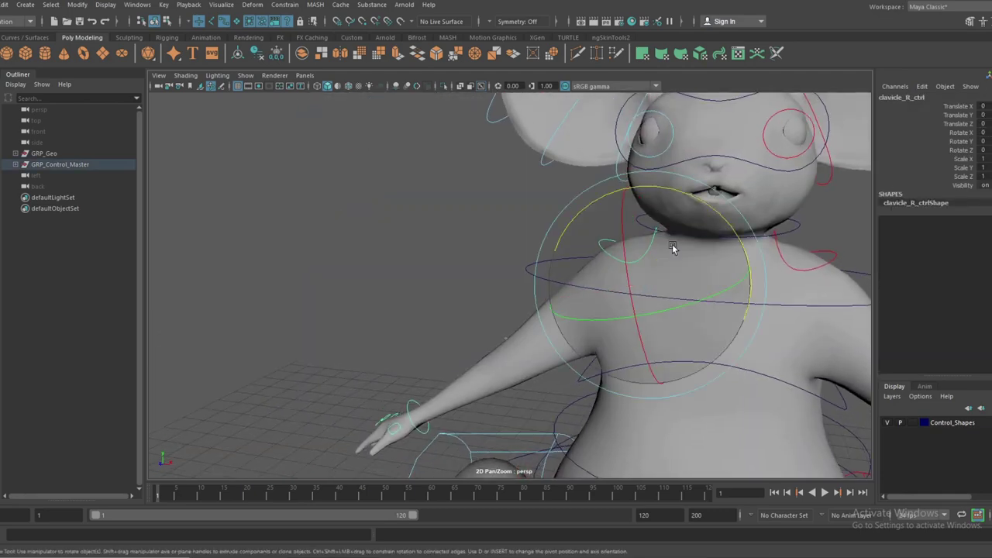
left_click_drag(714, 208, 741, 233)
left_click_drag(656, 212, 814, 214)
left_click_drag(416, 232, 645, 270)
key("ctrl+z")
key("ctrl+z")
Step: Move the right clavicle control, and rotate it again to test the shoulder deformation
left_click_drag(636, 194, 641, 174)
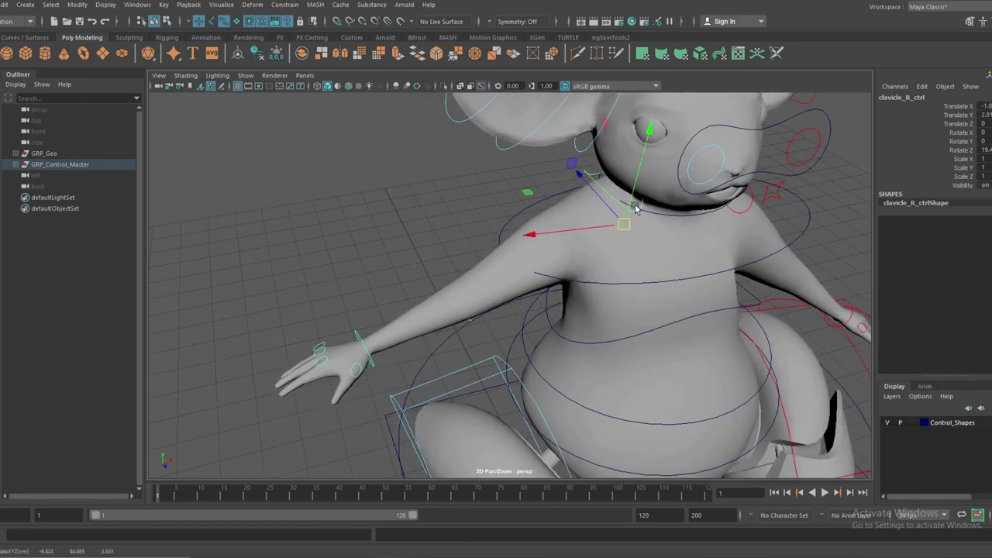
key("e")
left_click_drag(589, 271, 567, 245)
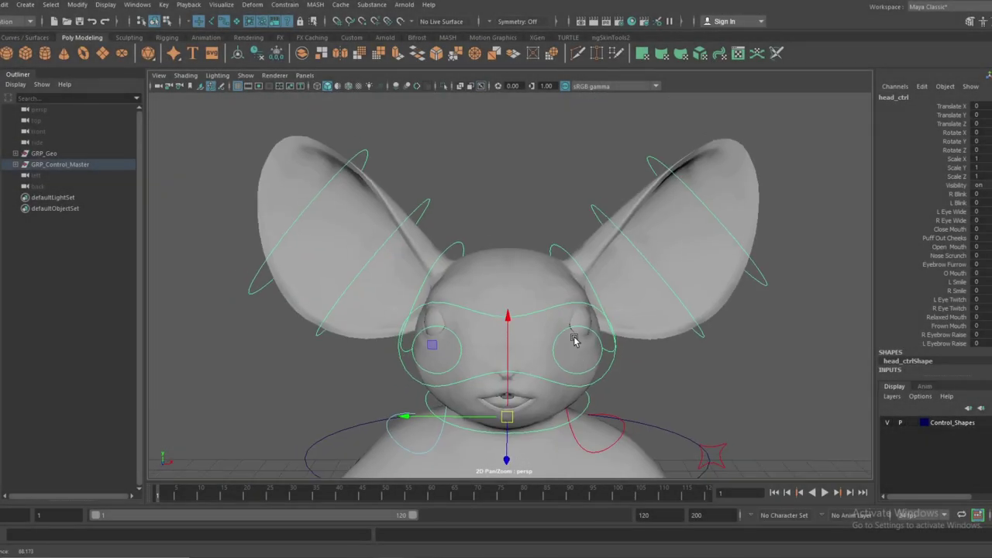
Step: Move the head control along X to test the neck, and undo the move
right_click_drag(574, 339, 543, 334, "alt")
mouse_move(509, 319)
left_mouse_down()
mouse_move(509, 299)
mouse_move(510, 327)
left_mouse_up()
left_click_drag(535, 339, 403, 345, "alt")
key("ctrl+z")
Step: Rotate the head control in several directions to test the head and neck, and undo the rotations
key("e")
left_click_drag(400, 280, 448, 239)
left_click_drag(573, 310, 450, 314, "alt")
left_click_drag(587, 394, 573, 407)
left_click_drag(535, 310, 496, 263, "alt")
key("ctrl+z")
left_click_drag(496, 295, 606, 290, "alt")
key("ctrl+z")
left_click_drag(566, 273, 643, 314)
key("ctrl+z")
Step: Reselect the head control and frame the mouse's face from the front
left_click(644, 297)
left_click(545, 308)
right_click_drag(644, 314, 715, 318, "alt")
left_click_drag(667, 318, 645, 318, "alt")
middle_click_drag(645, 318, 640, 340, "alt")
right_click_drag(640, 340, 652, 340, "alt")
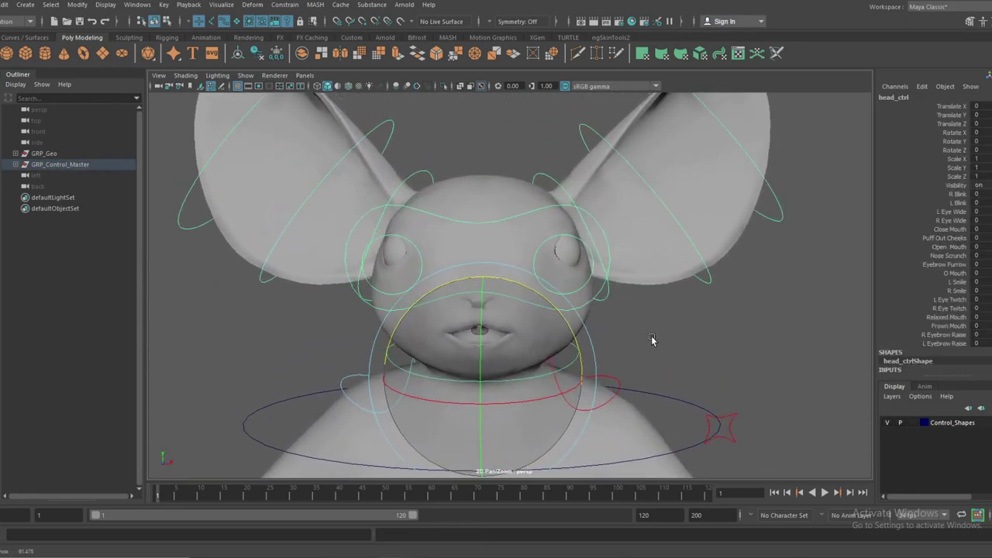
middle_click_drag(652, 340, 655, 344, "alt")
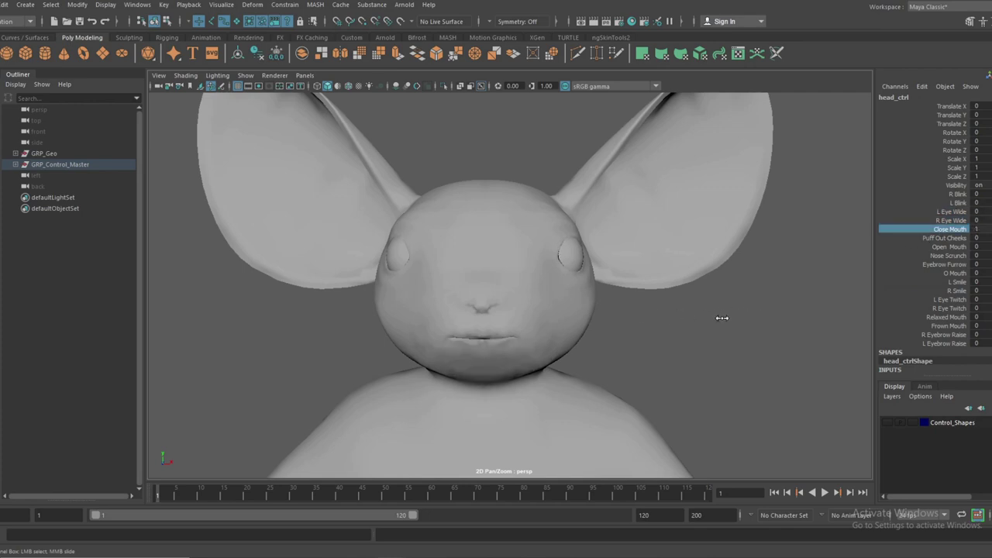
Step: Make the head control's Puff Out Cheeks attribute active and slide its value up
left_click(940, 238)
middle_click_drag(728, 322, 788, 322)
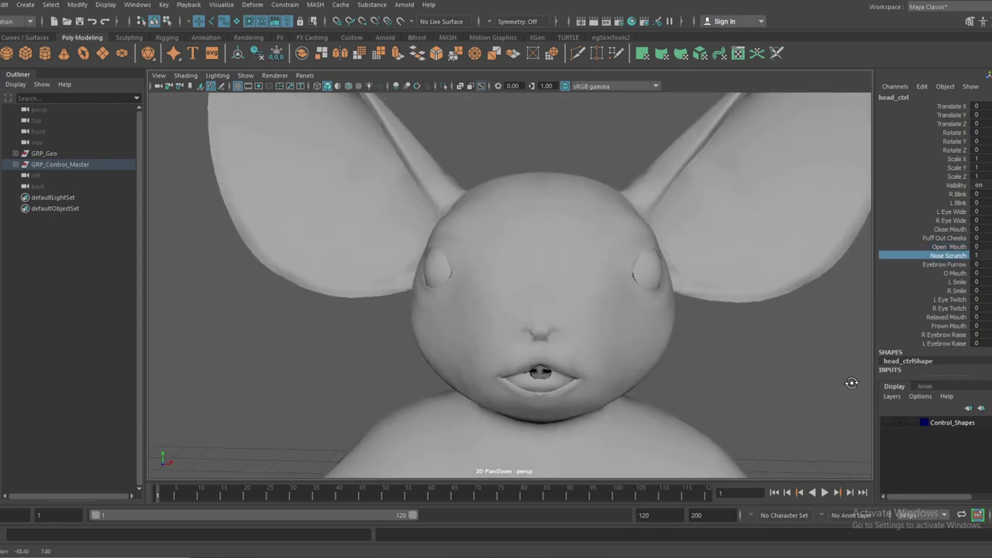
Step: Examine the face blend shapes, including Nose Scrunch and Eyebrow Furrow, from several angles
middle_click_drag(848, 381, 782, 354)
left_click_drag(782, 354, 758, 346, "alt")
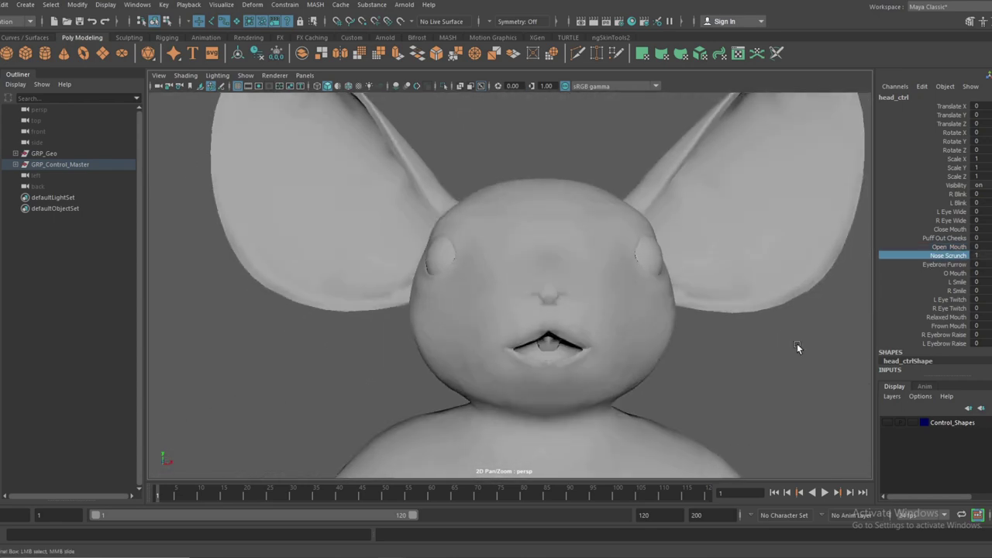
left_click_drag(744, 329, 684, 332, "alt")
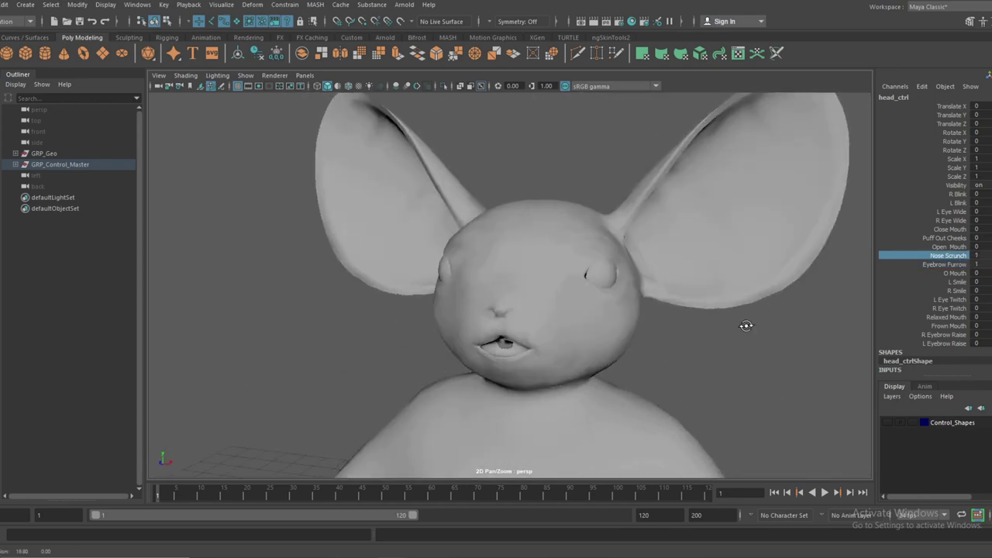
left_click_drag(747, 328, 698, 328, "alt")
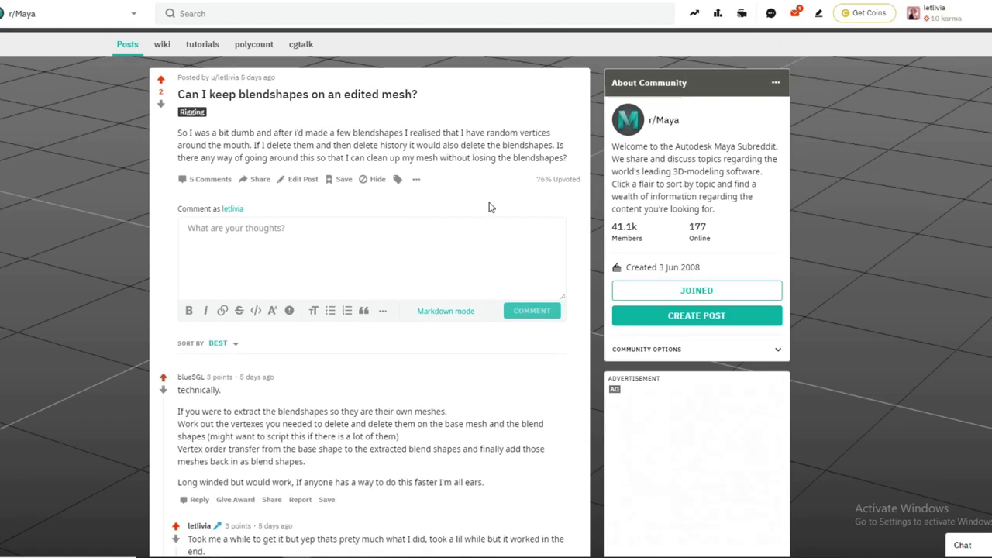
Step: Switch to the r/Maya Reddit thread about keeping blendshapes on an edited mesh and read its replies
scroll(489, 207, "down", 5)
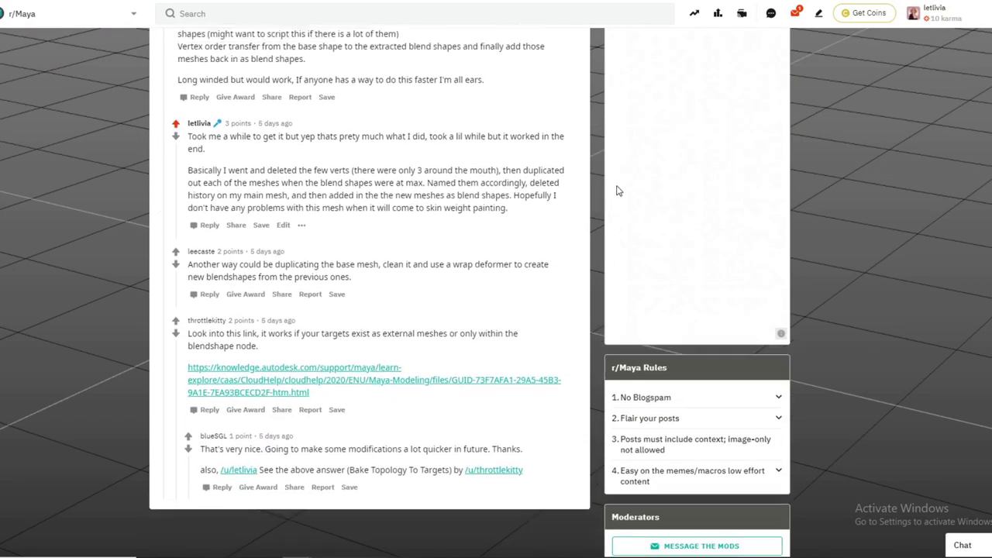
scroll(617, 191, "up", 1)
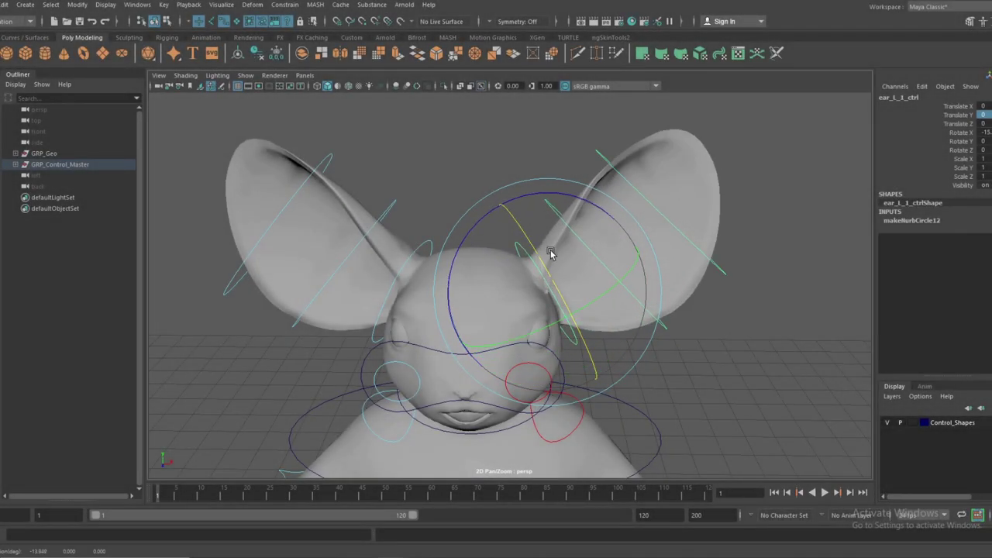
Step: Rotate the left ear controls in Maya to test bending the ear, and undo the test rotations
mouse_move(626, 318)
left_mouse_down()
mouse_move(638, 281)
mouse_move(643, 328)
mouse_move(637, 314)
left_mouse_up()
left_click(690, 330)
left_click_drag(691, 330, 659, 350, "alt")
left_click(620, 293)
left_click_drag(619, 293, 642, 161)
key("ctrl+z")
left_click(707, 275)
key("ctrl+z")
middle_click_drag(652, 174, 657, 196, "alt")
Step: Move the left ear tip control outward along X, and undo the move
key("w")
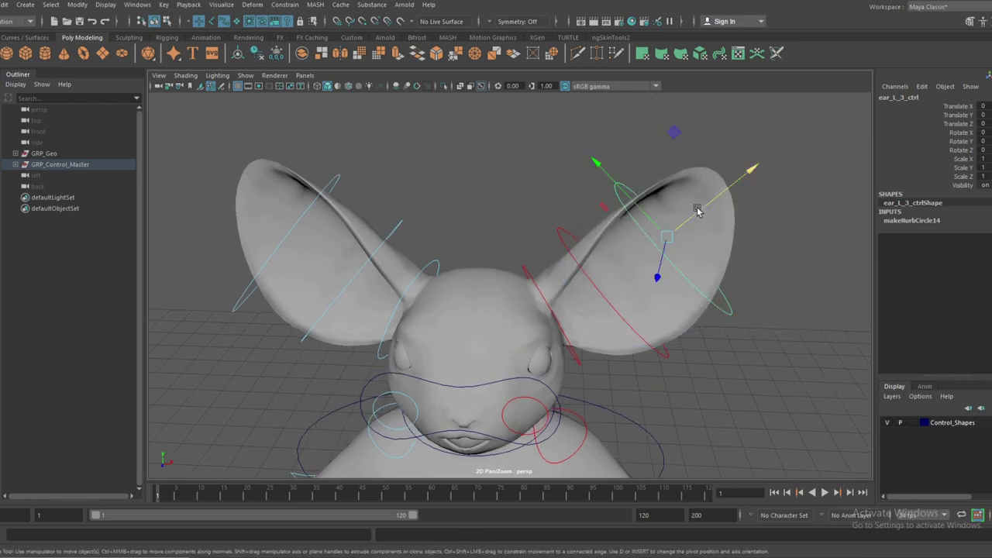
left_click_drag(698, 210, 724, 171)
key("ctrl+z")
Step: Select the right ear's base control, rotate it to test the ear, and undo the rotation
left_click(395, 307)
key("e")
left_click_drag(395, 284, 352, 278)
key("ctrl+z")
Step: Move and rotate the right ear tip control, and undo both changes
key("w")
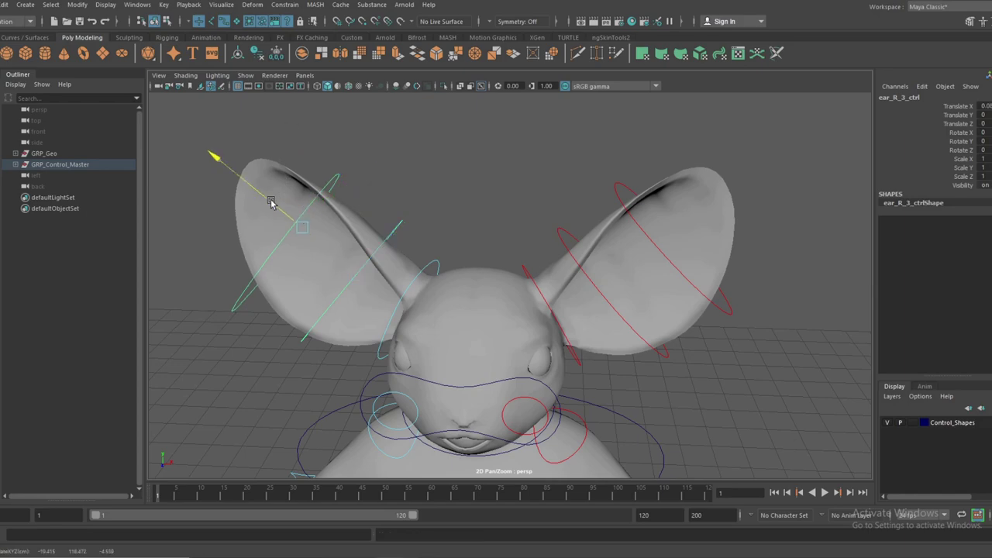
key("e")
left_click_drag(312, 220, 284, 219)
key("ctrl+z")
key("ctrl+z")
Step: Rotate the right ear's middle control to test bending the ear
left_click_drag(350, 284, 442, 299)
key("ctrl+z")
left_click(459, 267)
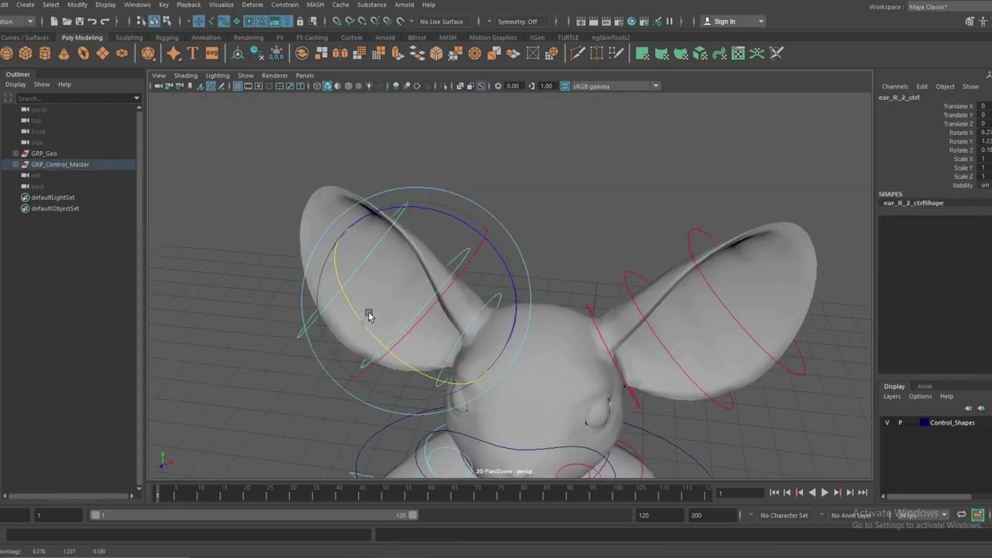
left_click_drag(369, 315, 671, 247, "alt")
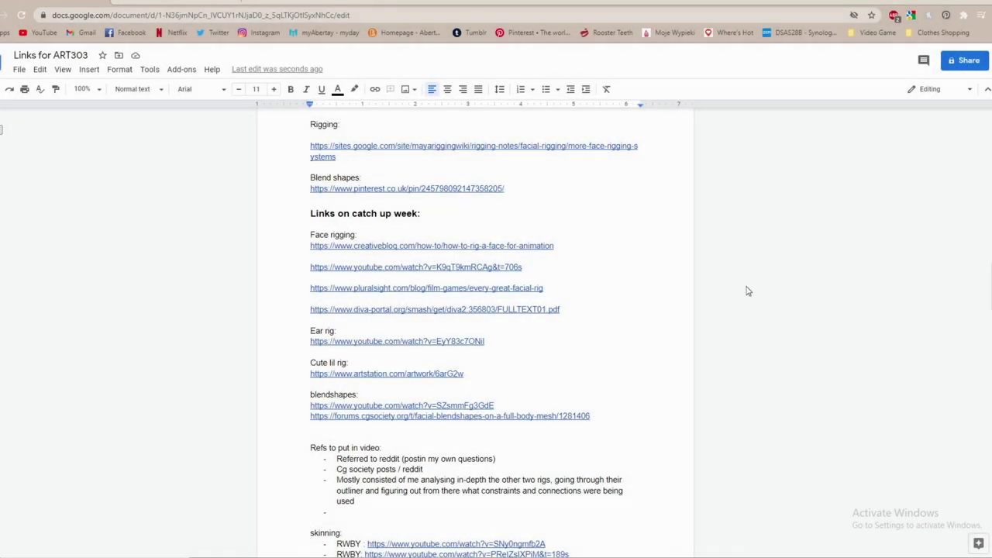
Step: Switch to the Links for ART303 document in Google Docs and review its rigging, blendshape and skinning references through the last page
scroll(748, 291, "down", 1)
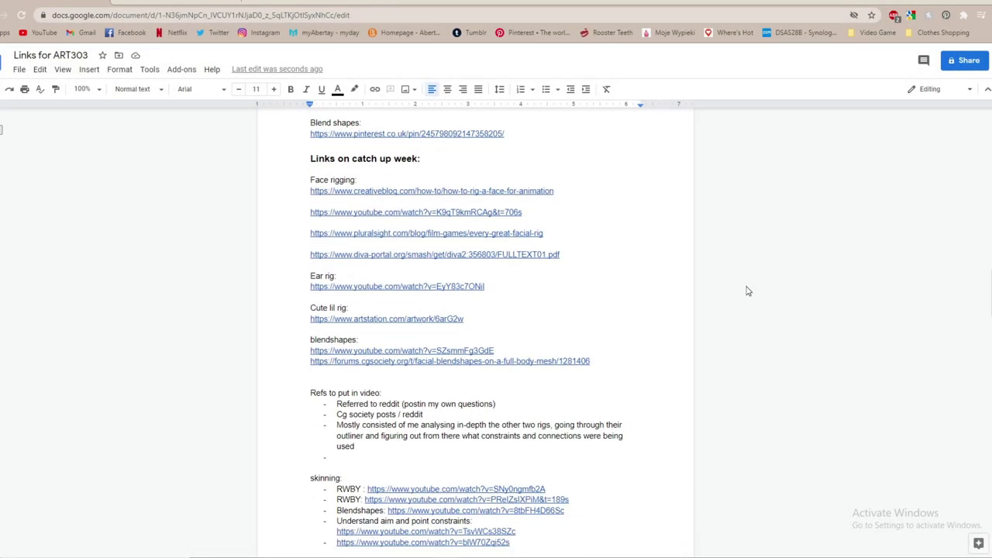
scroll(748, 293, "down", 1)
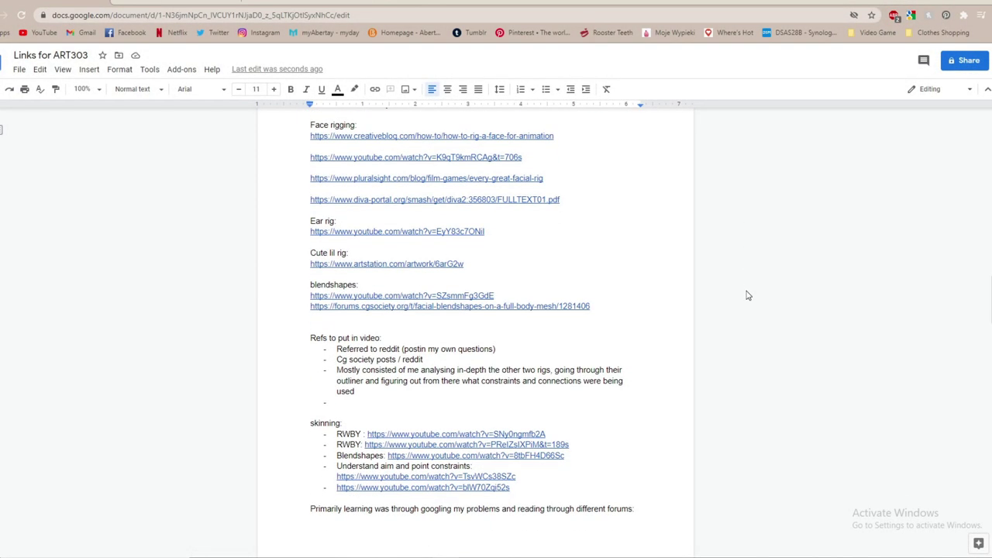
scroll(749, 297, "down", 2)
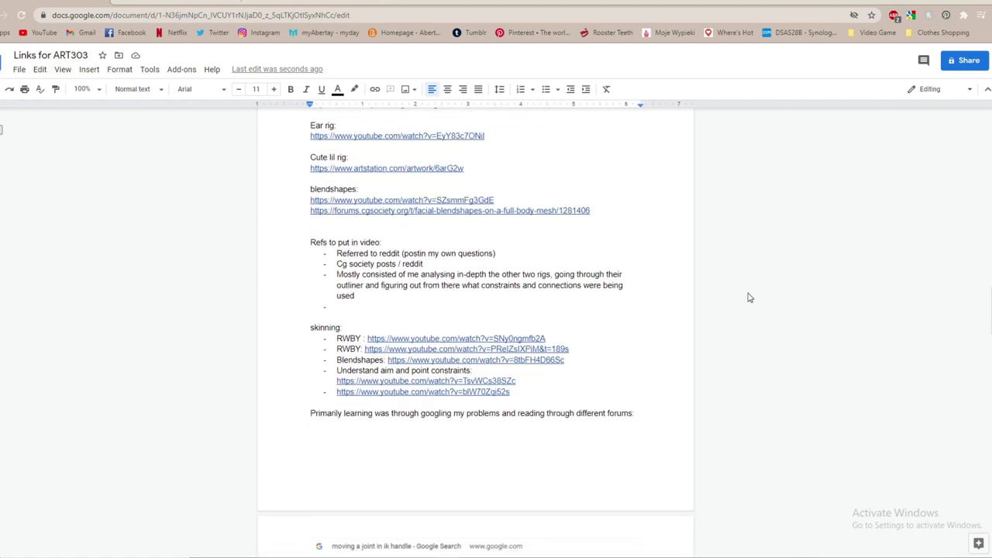
scroll(749, 298, "down", 4)
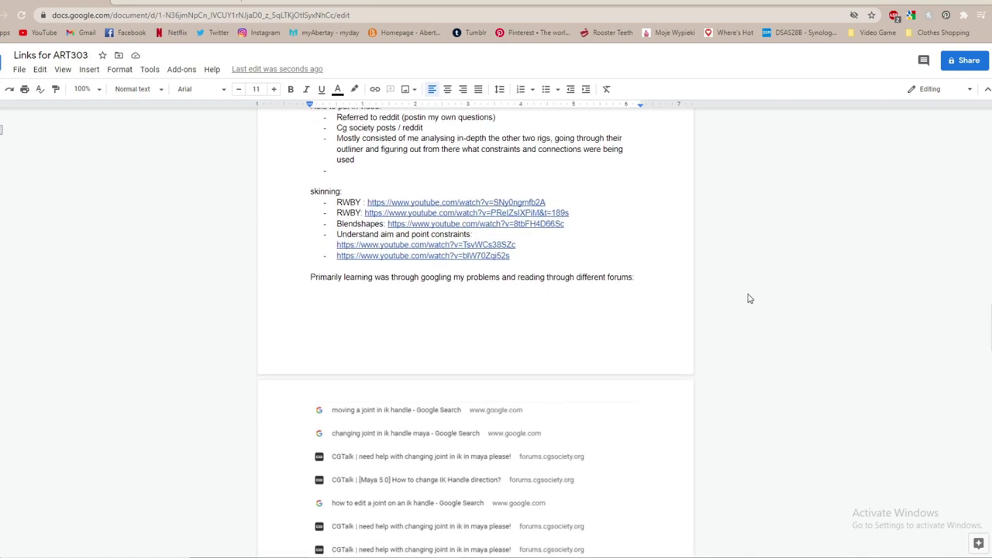
scroll(748, 298, "down", 3)
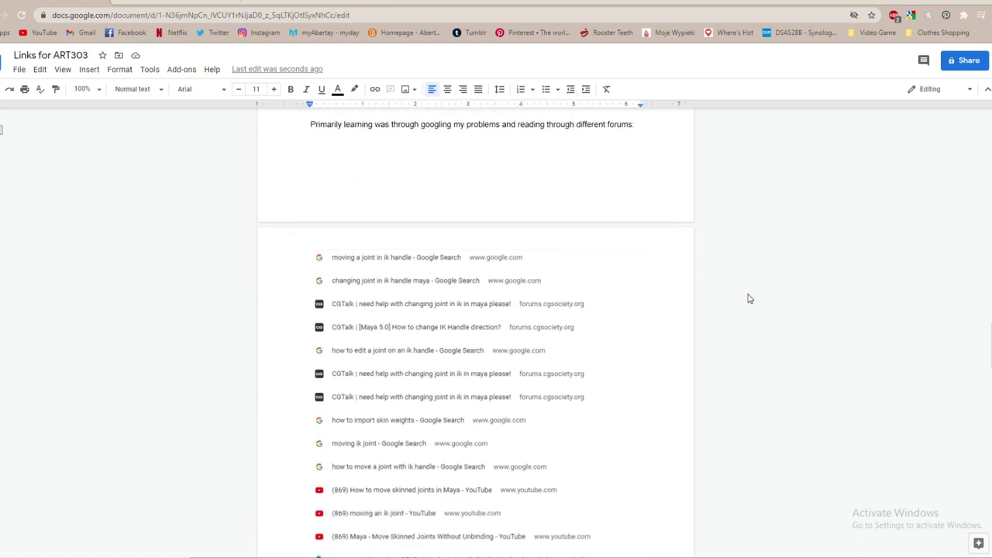
scroll(749, 299, "down", 7)
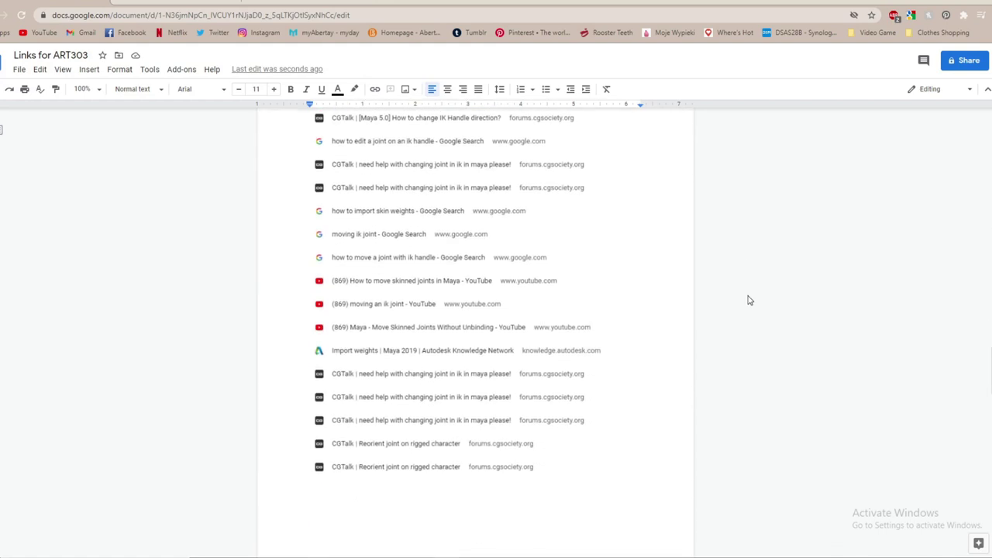
scroll(749, 308, "down", 1)
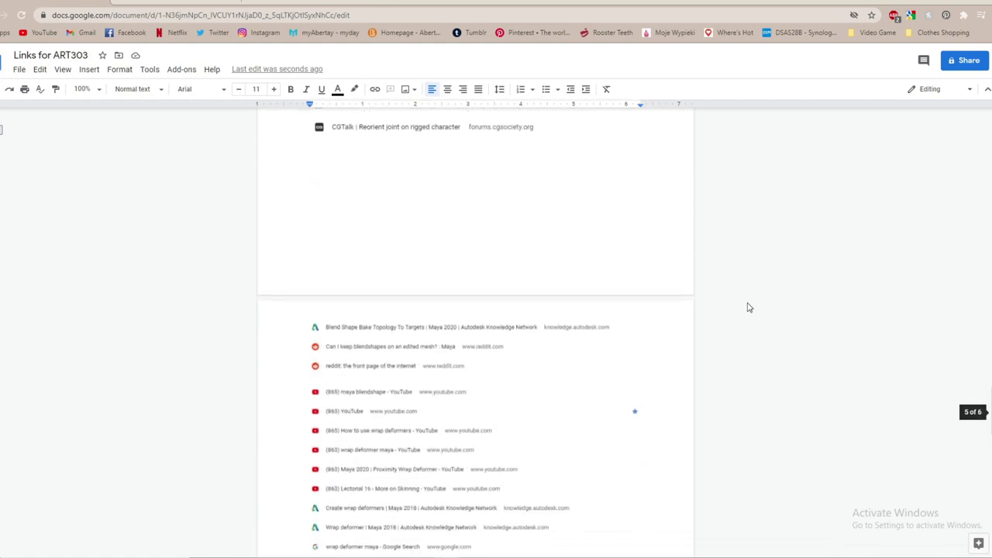
scroll(806, 307, "down", 8)
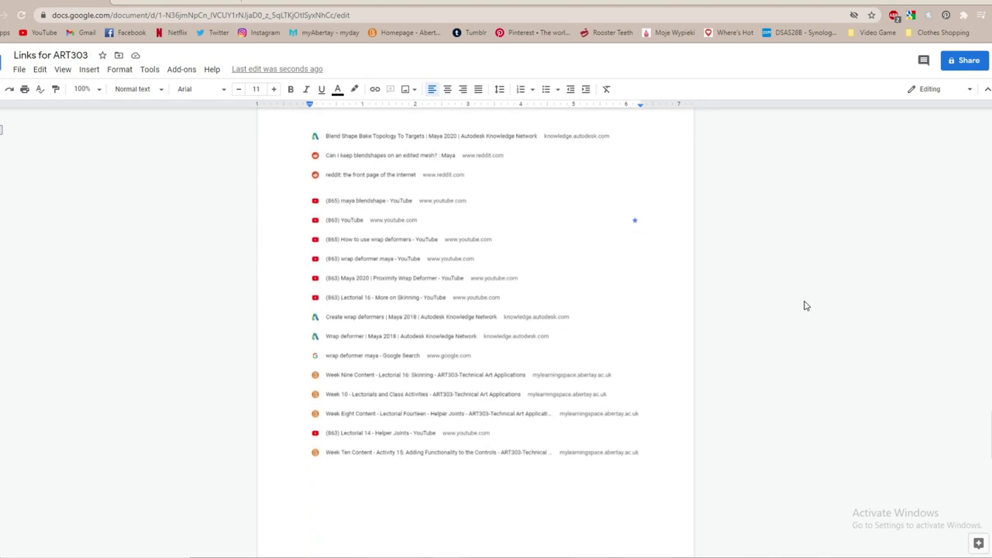
scroll(806, 306, "down", 6)
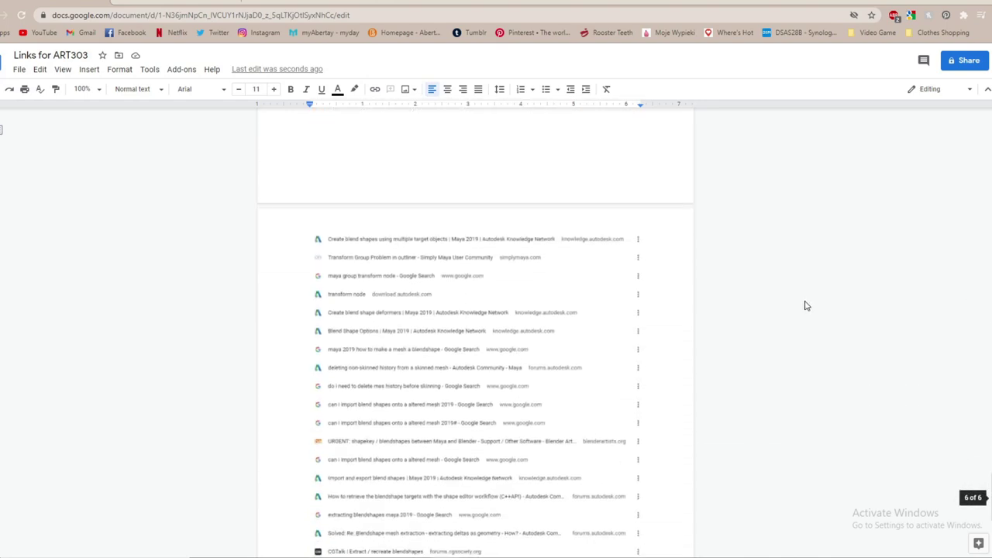
scroll(812, 303, "down", 1)
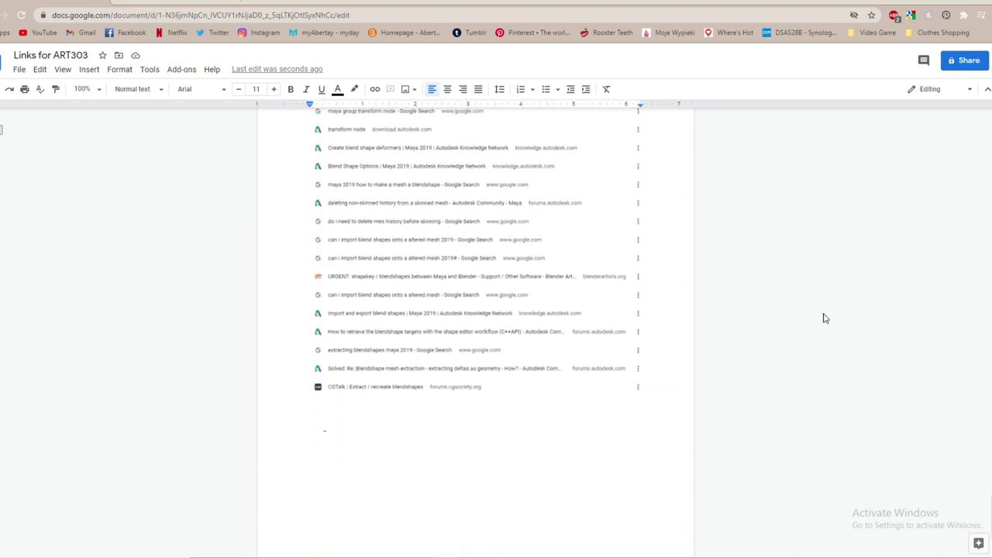